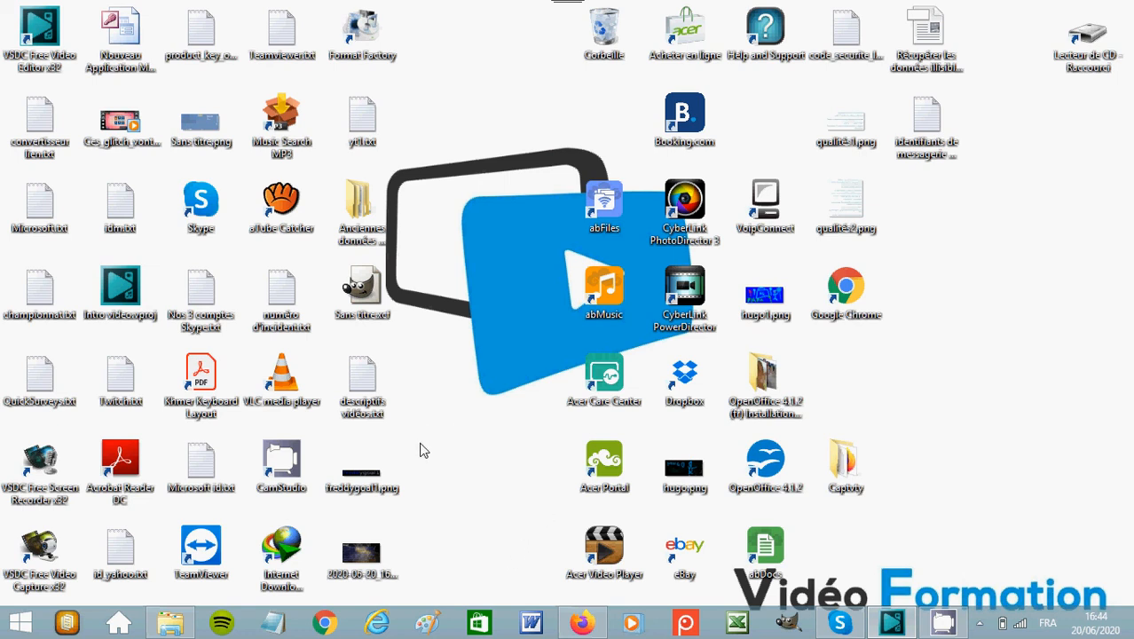
Switch to VSDC Video Editor and insert the video "LHOMME QUI VALAIT 3 MILLIARDS - Generique vf" from Téléchargements > Video at the cursor position.
click(896, 630)
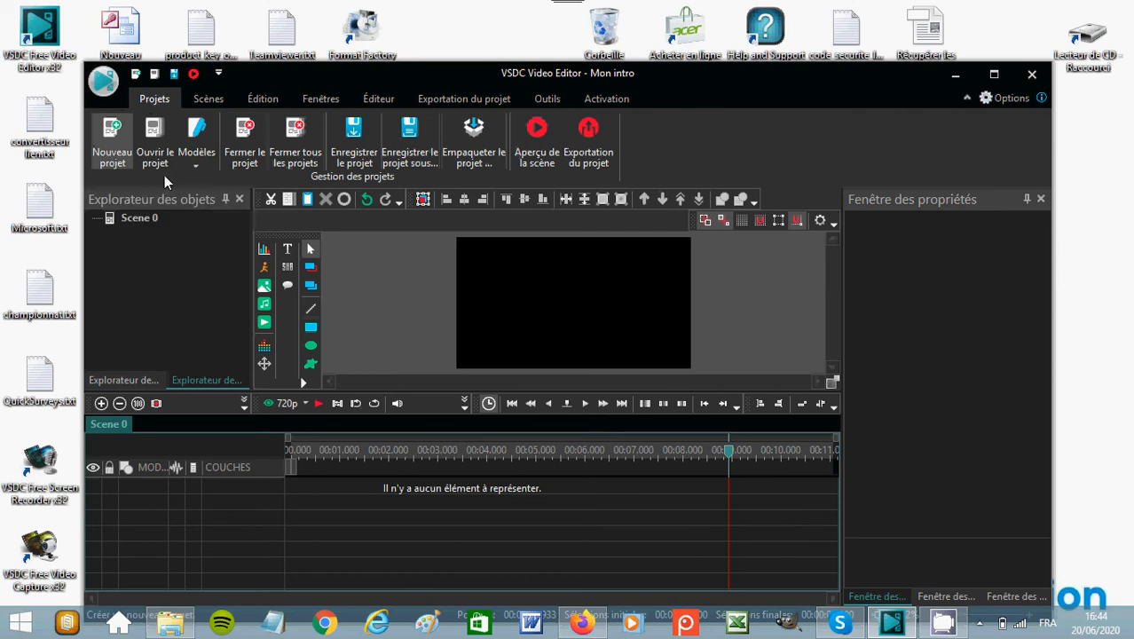
click(265, 324)
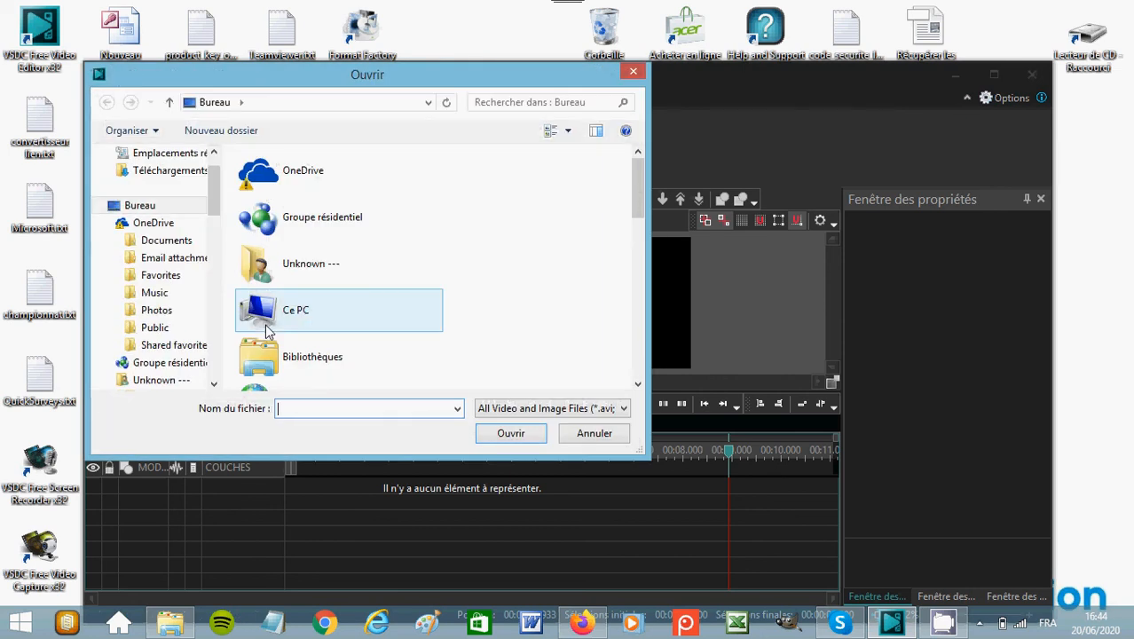
click(175, 178)
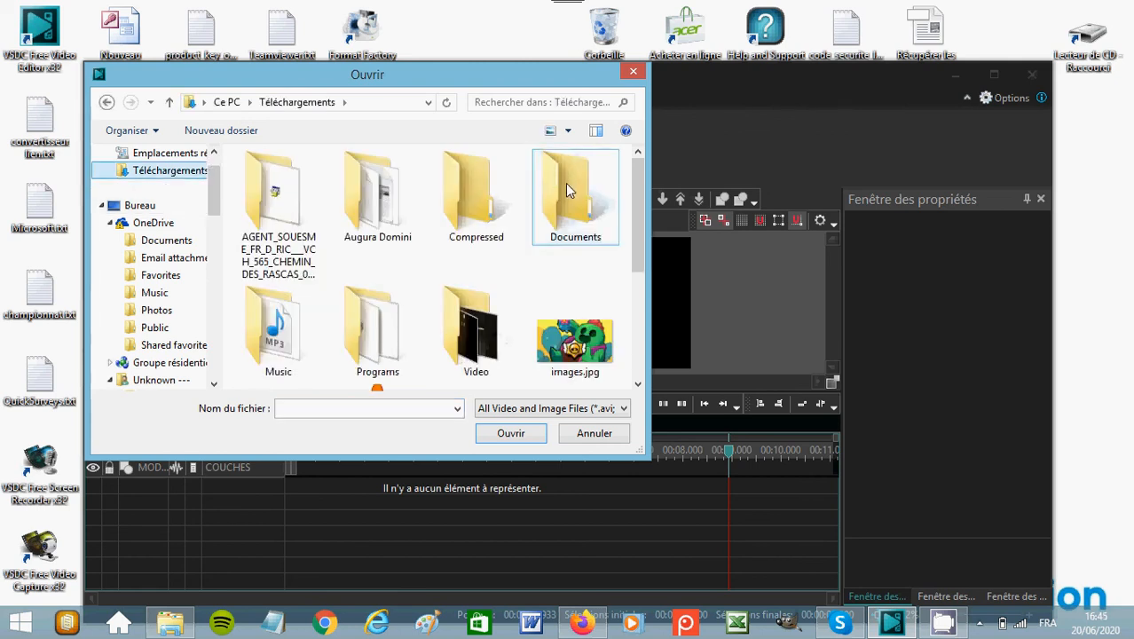
double_click(449, 318)
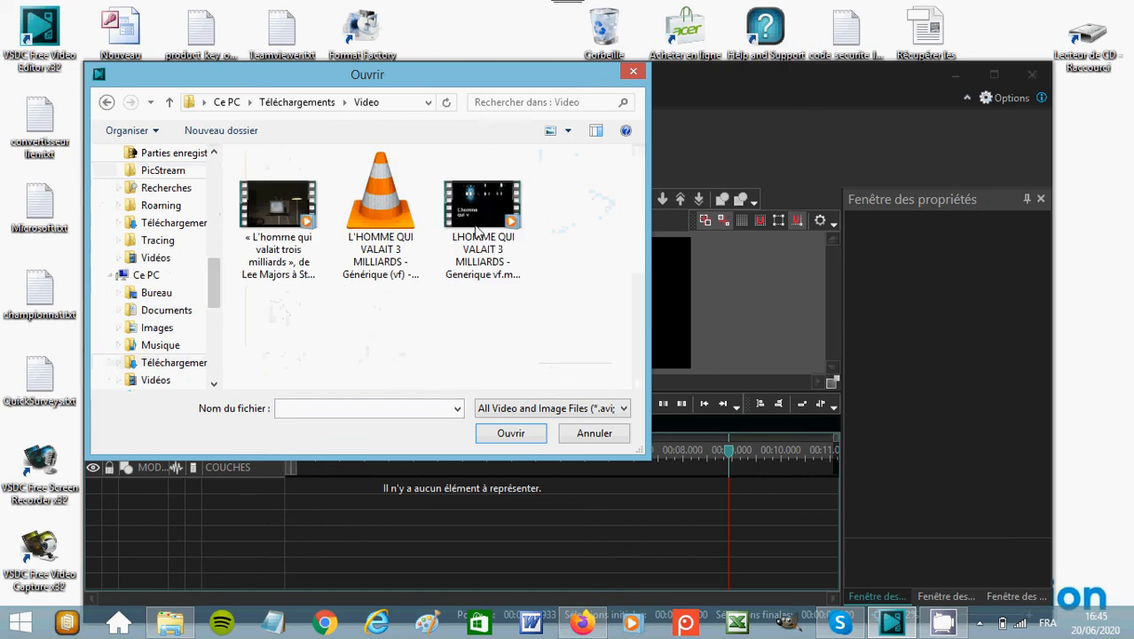
click(476, 232)
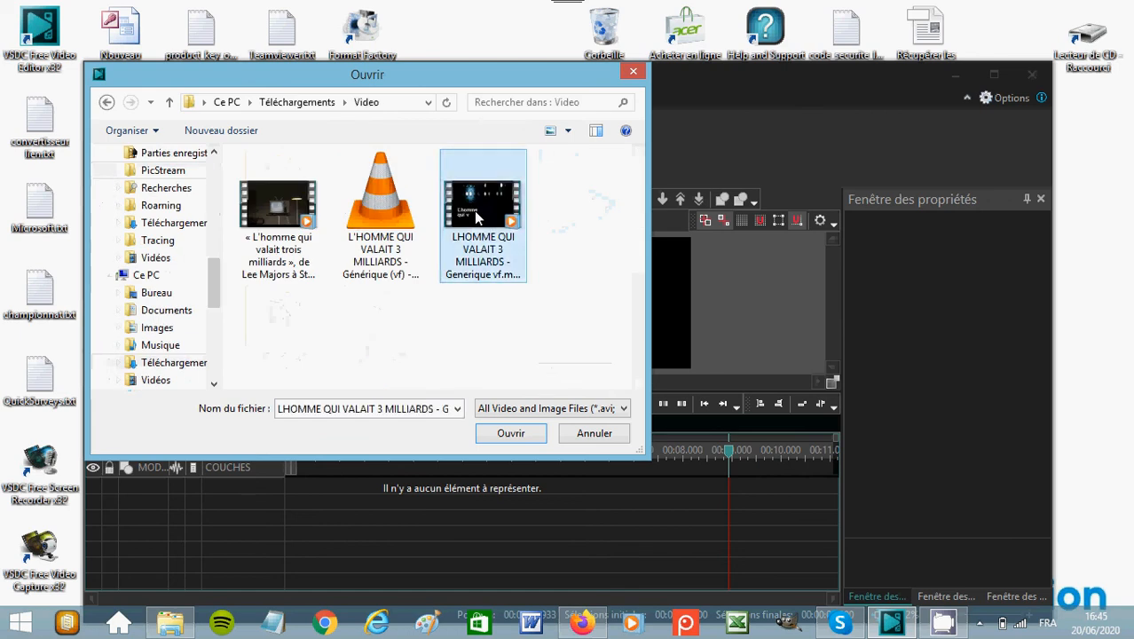
click(512, 434)
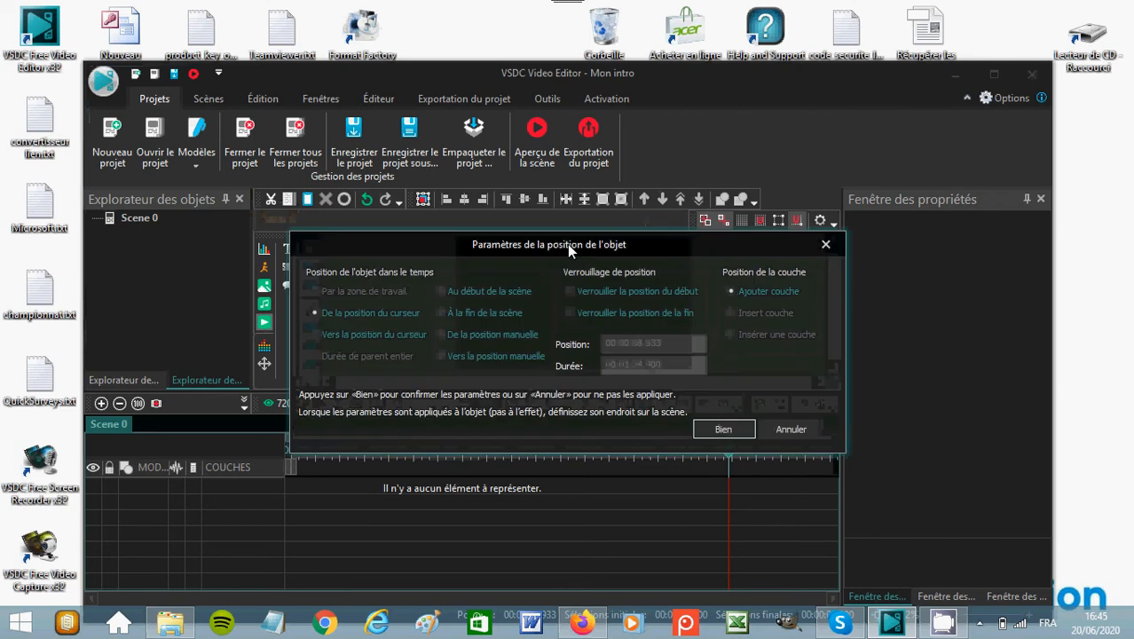
click(742, 426)
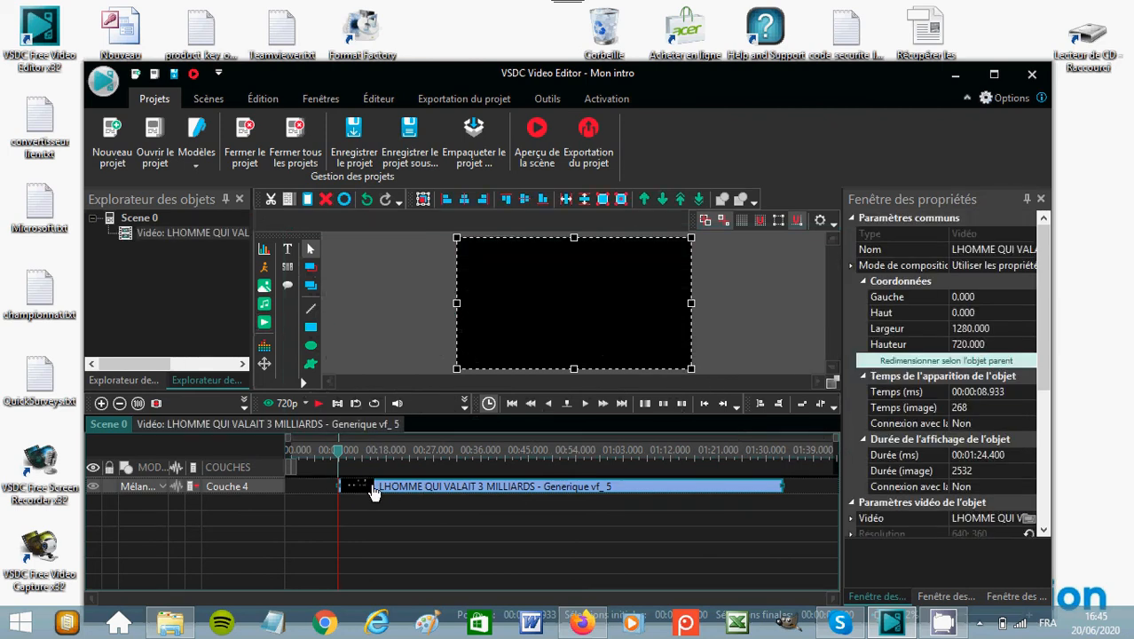
Move the video clip to the start of the timeline and play the scene, stopping at about 9.5 s when the full title shows.
mouse_move(638, 498)
click(292, 458)
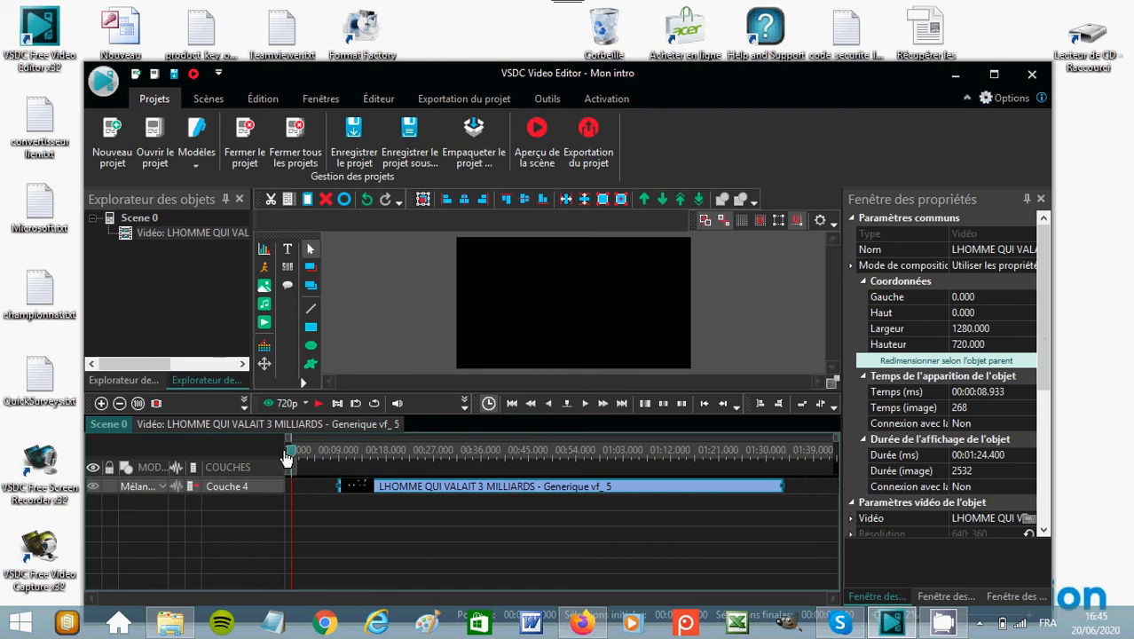
drag(376, 489, 313, 489)
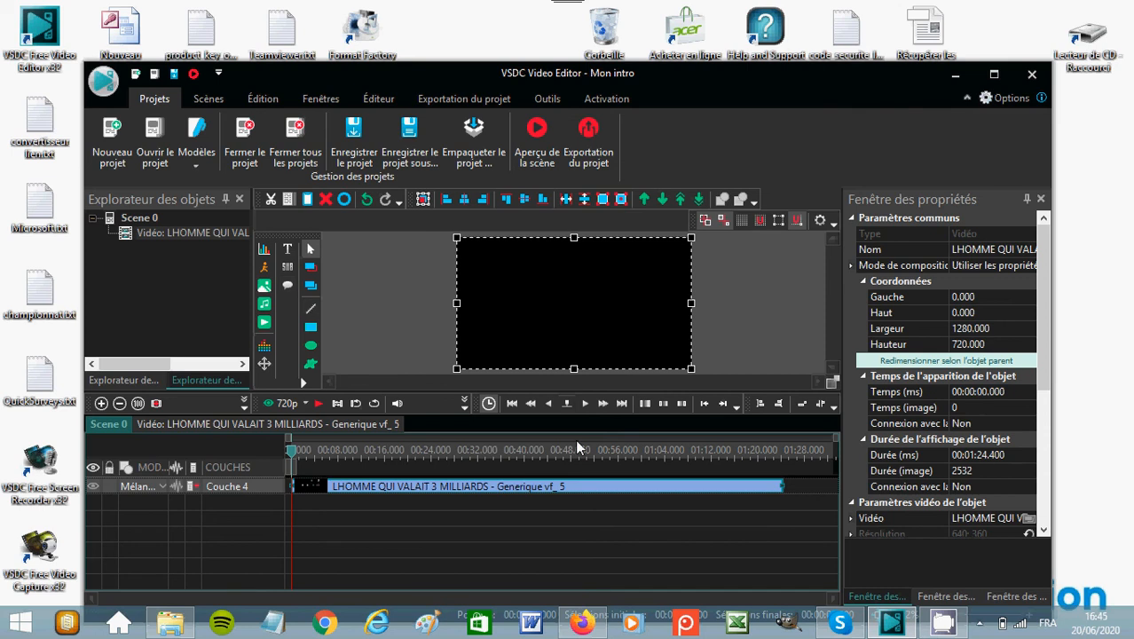
click(319, 406)
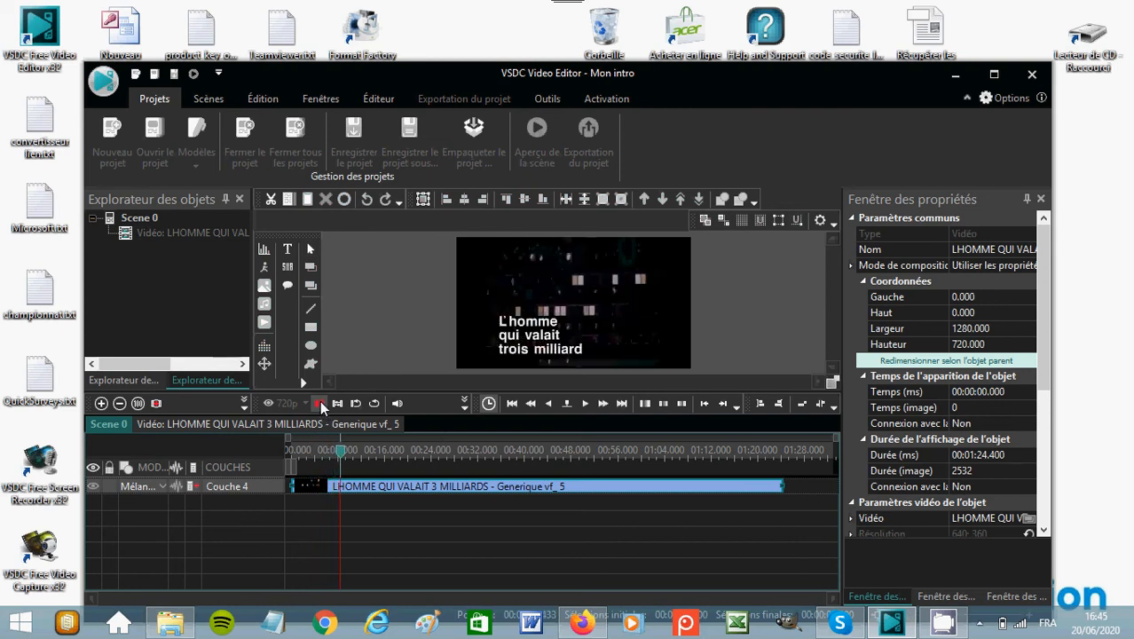
click(319, 403)
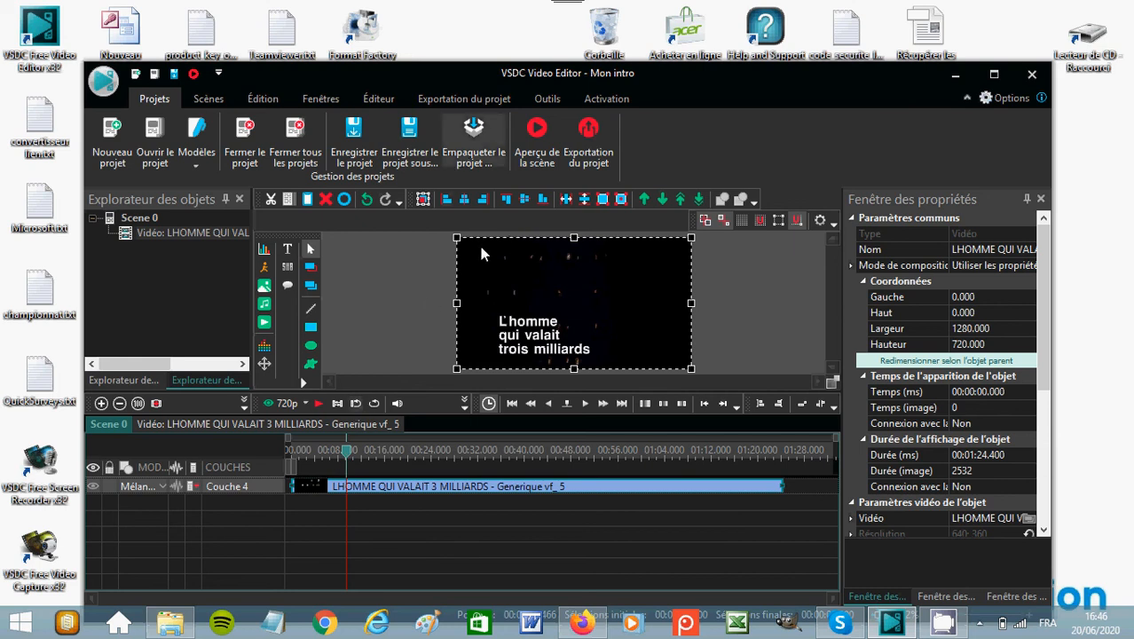
Open the clip in the Suppression et division editor and add a marker at 00:00:09.466.
click(262, 100)
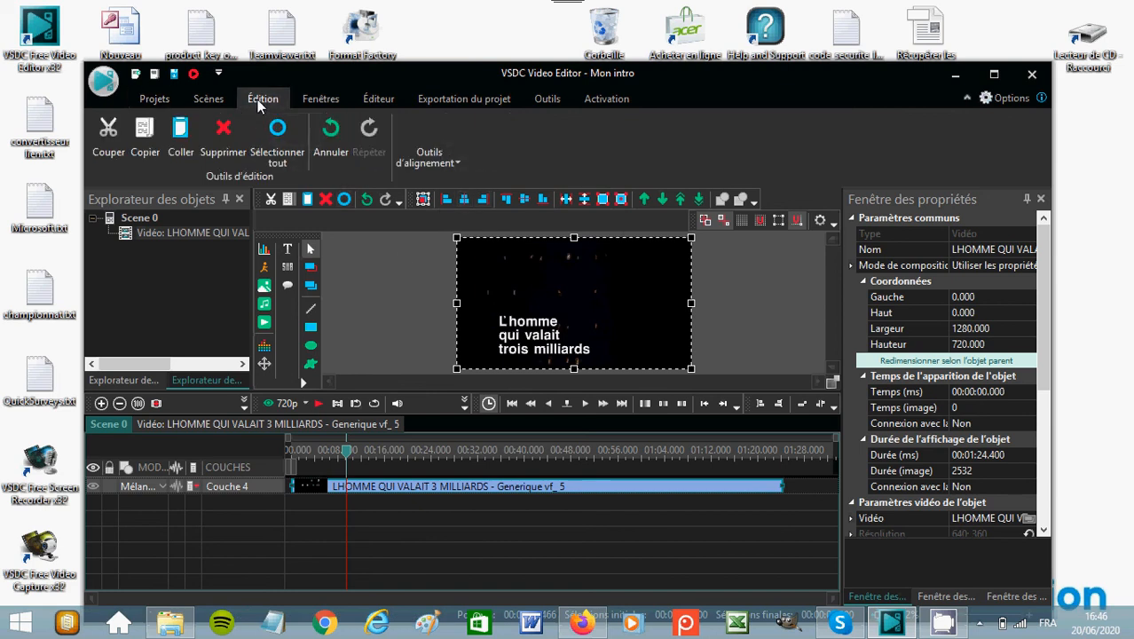
click(209, 99)
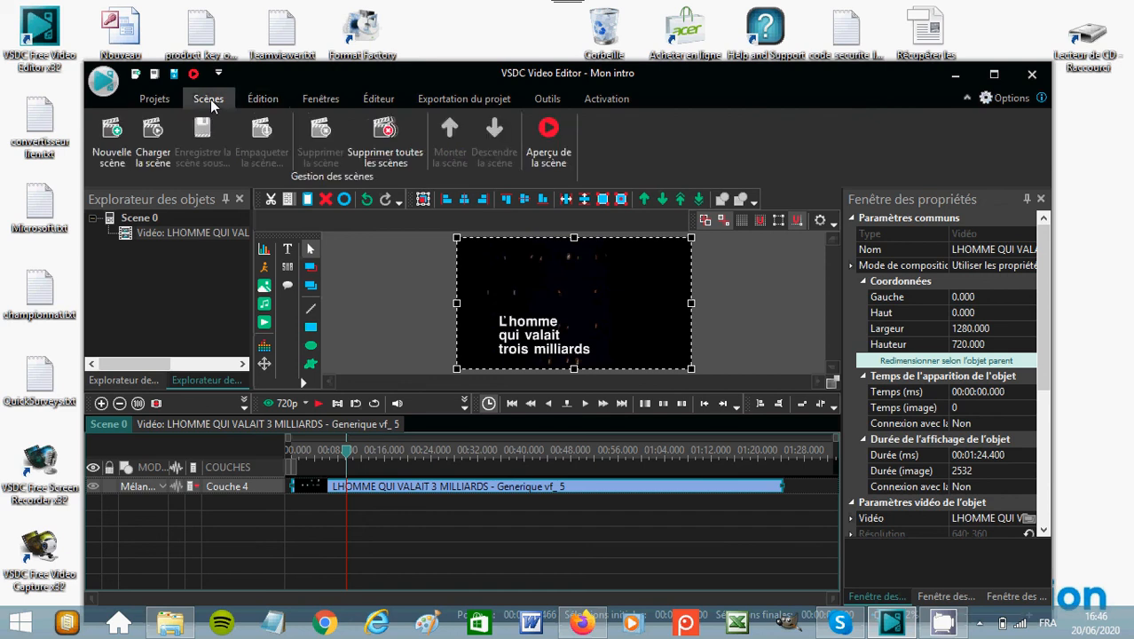
click(369, 99)
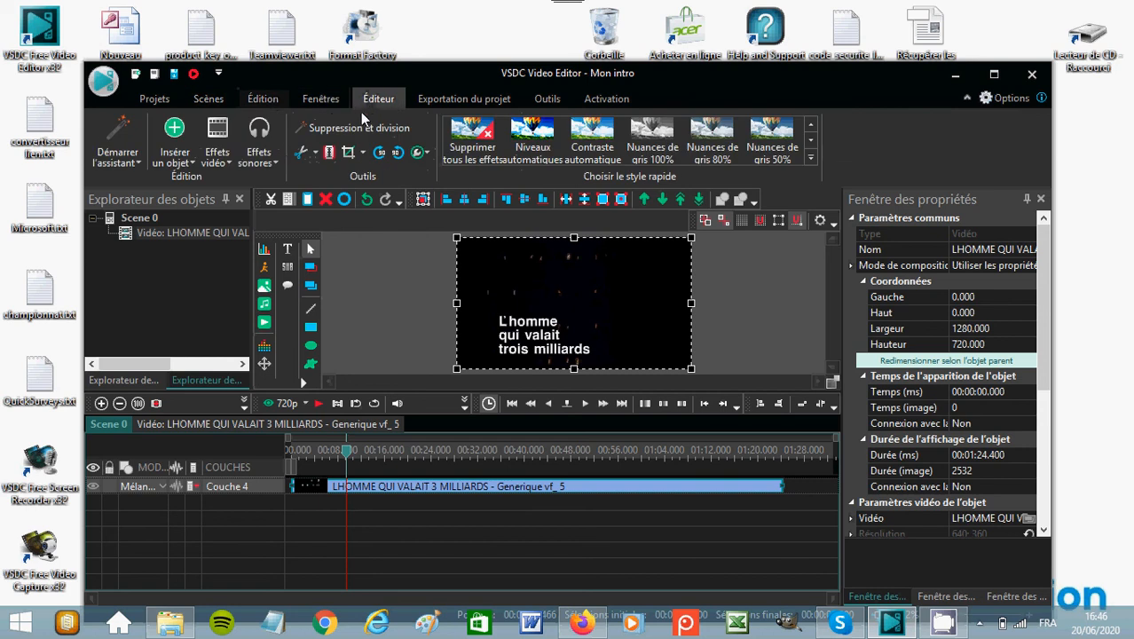
click(350, 126)
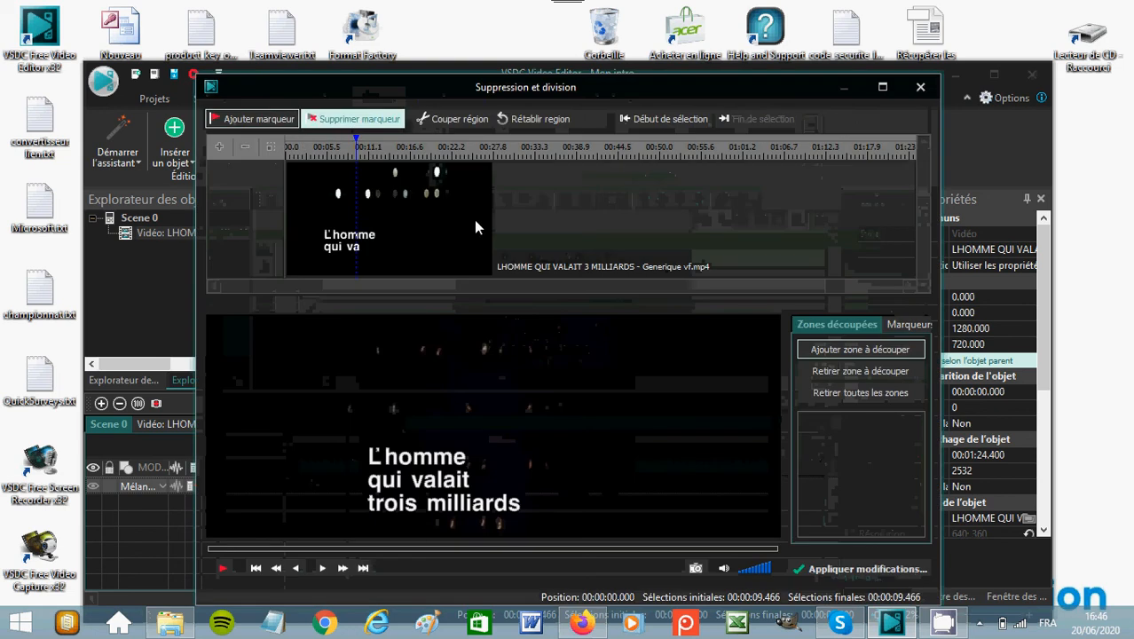
click(250, 121)
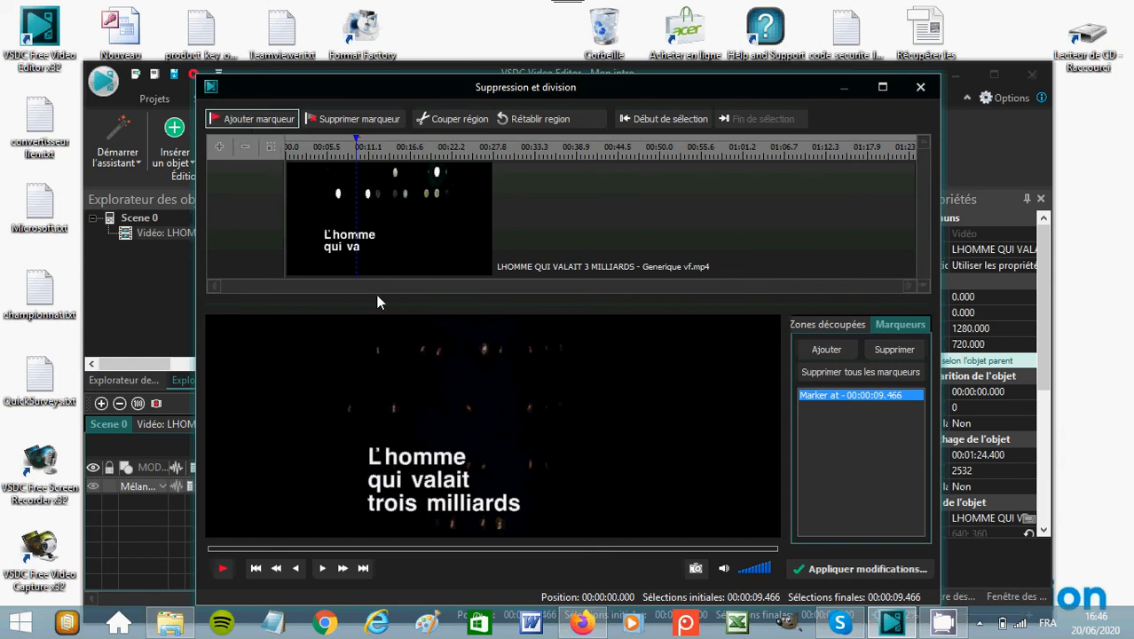
Play the clip, then cut out the region from 00:00:09.685 to its end at 00:01:24.384.
click(224, 572)
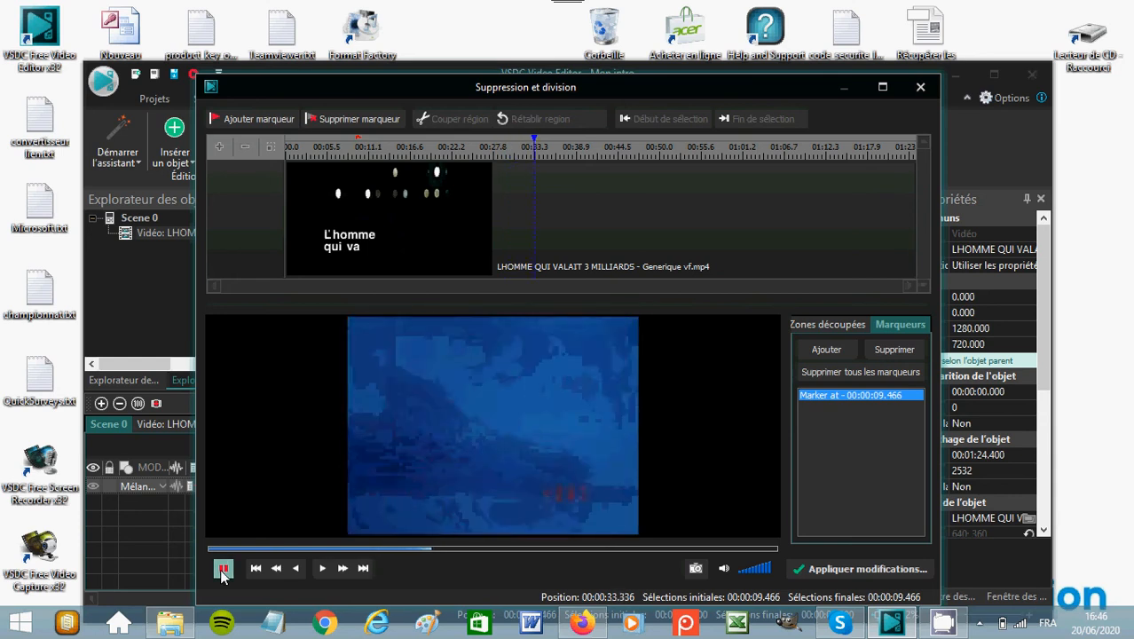
click(222, 570)
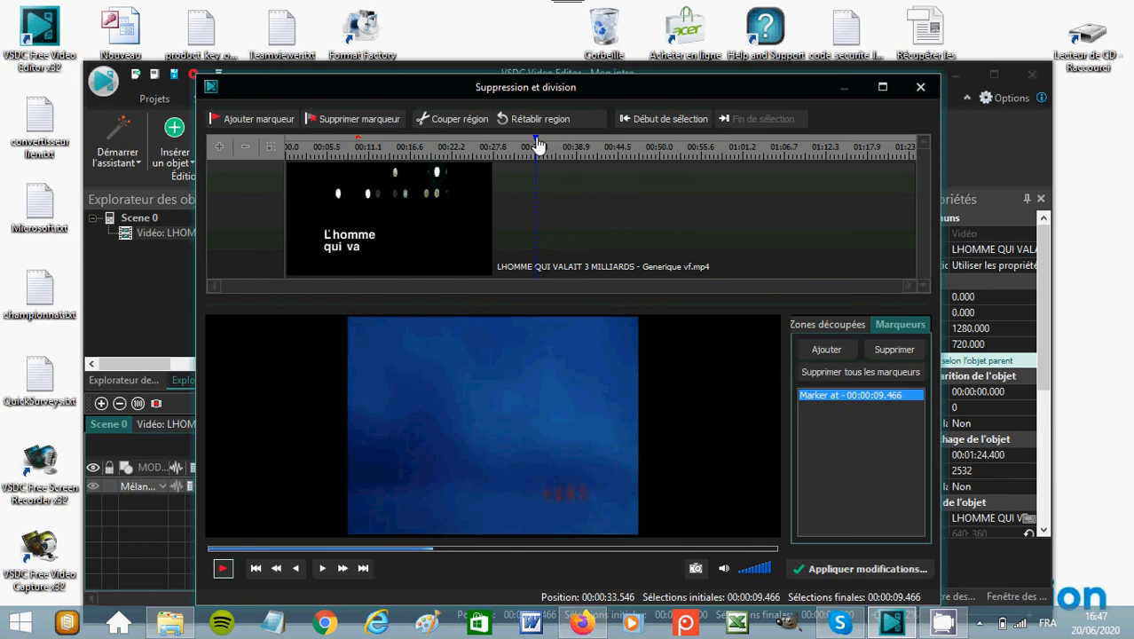
drag(534, 148, 360, 160)
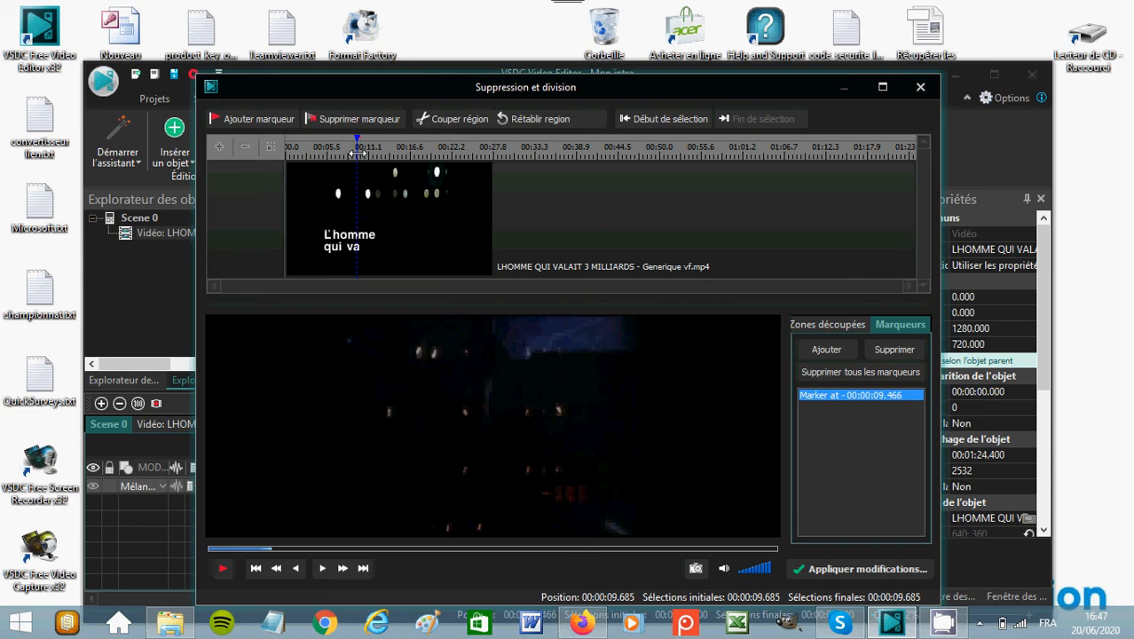
drag(356, 153, 916, 153)
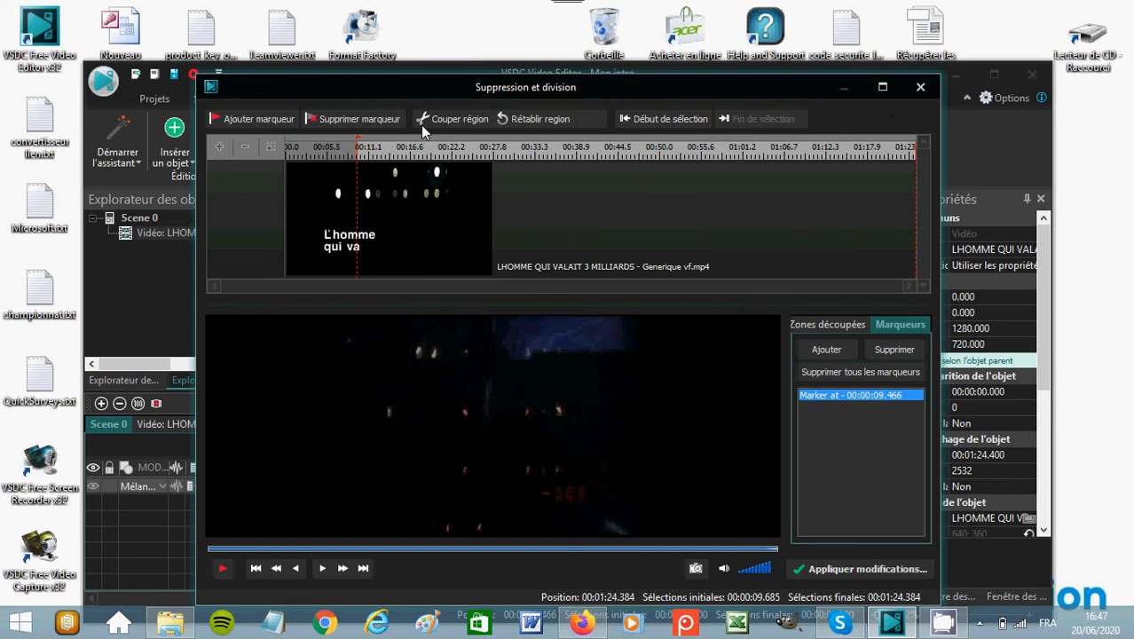
click(462, 121)
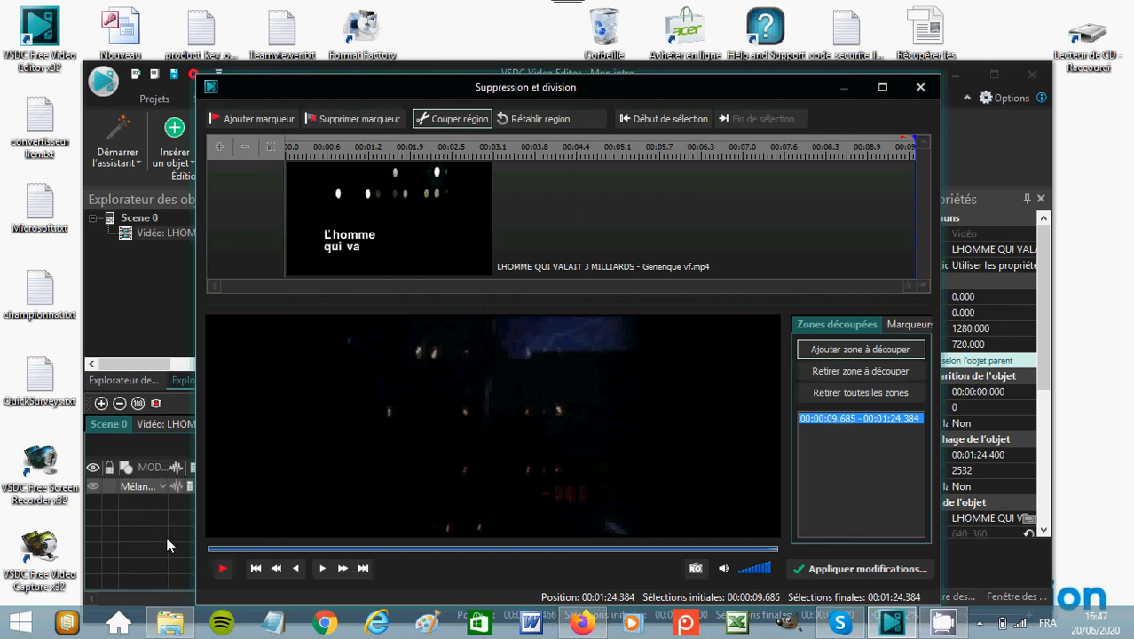
Select the region from 00:00:03.219 to 00:00:09.685 and cut it out of the clip.
click(221, 569)
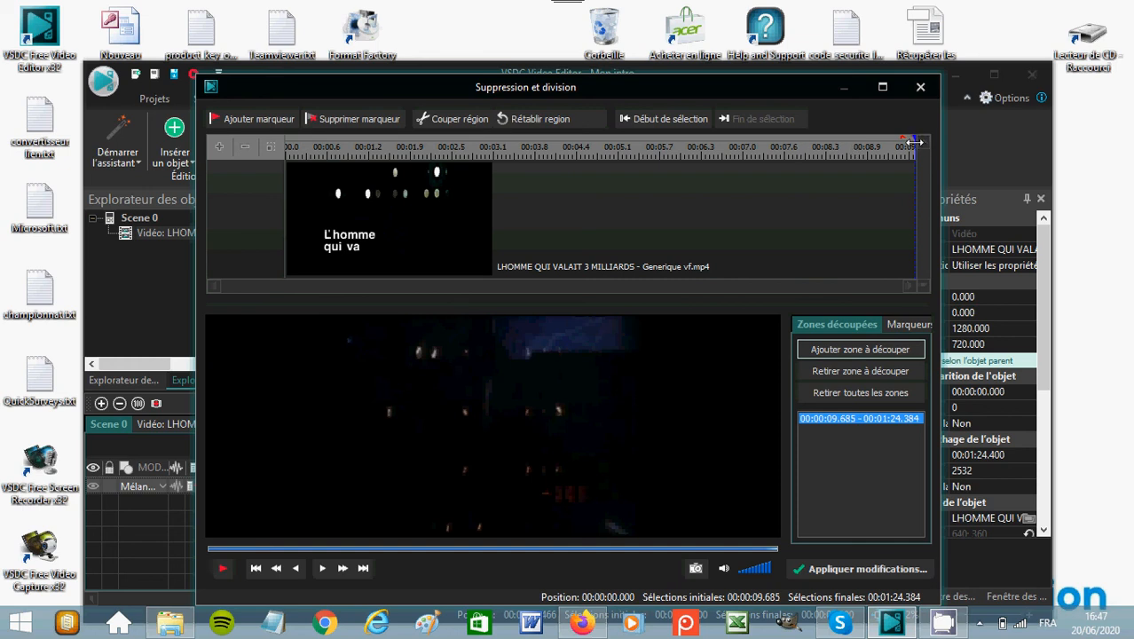
drag(914, 151, 658, 153)
drag(497, 169, 493, 171)
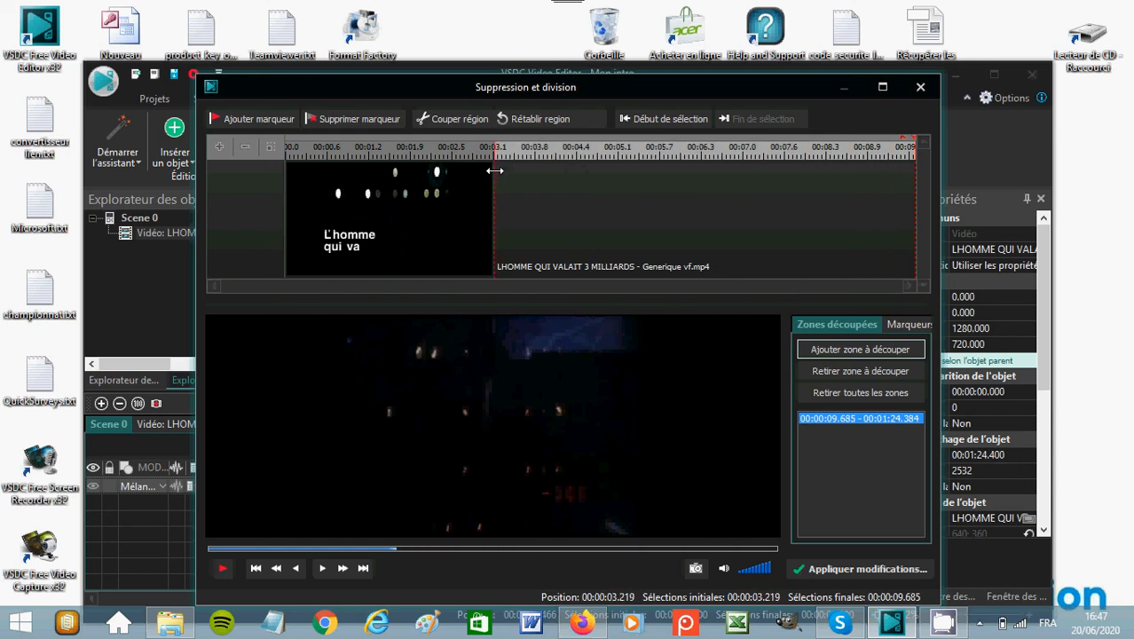
click(451, 120)
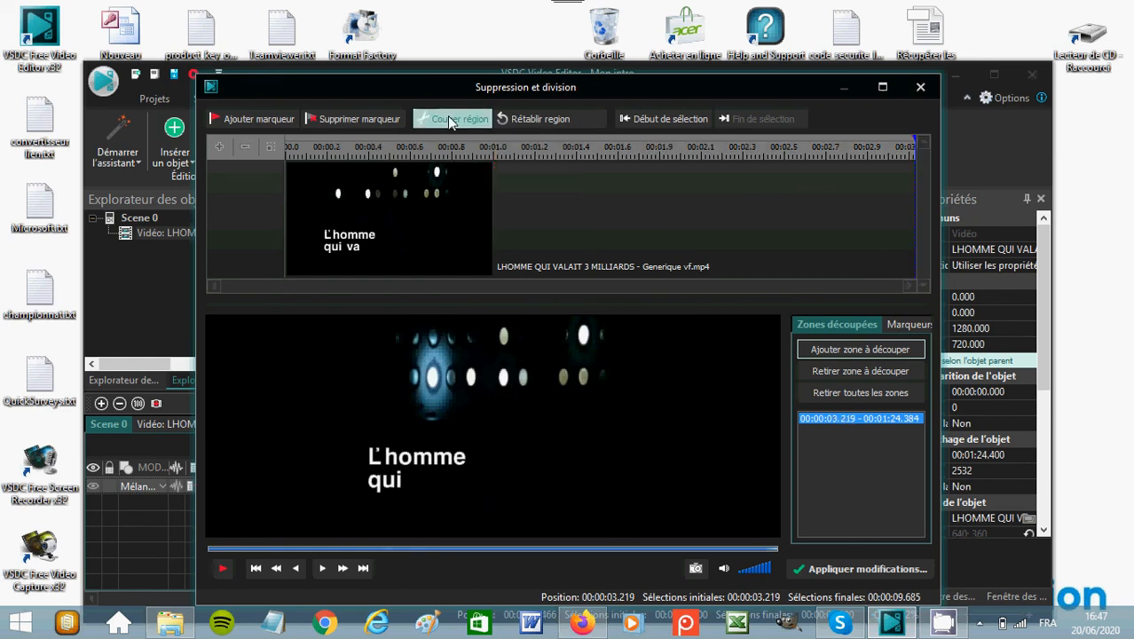
Play the remaining excerpt from its start, then close the Suppression et division editor without applying the modifications.
click(913, 145)
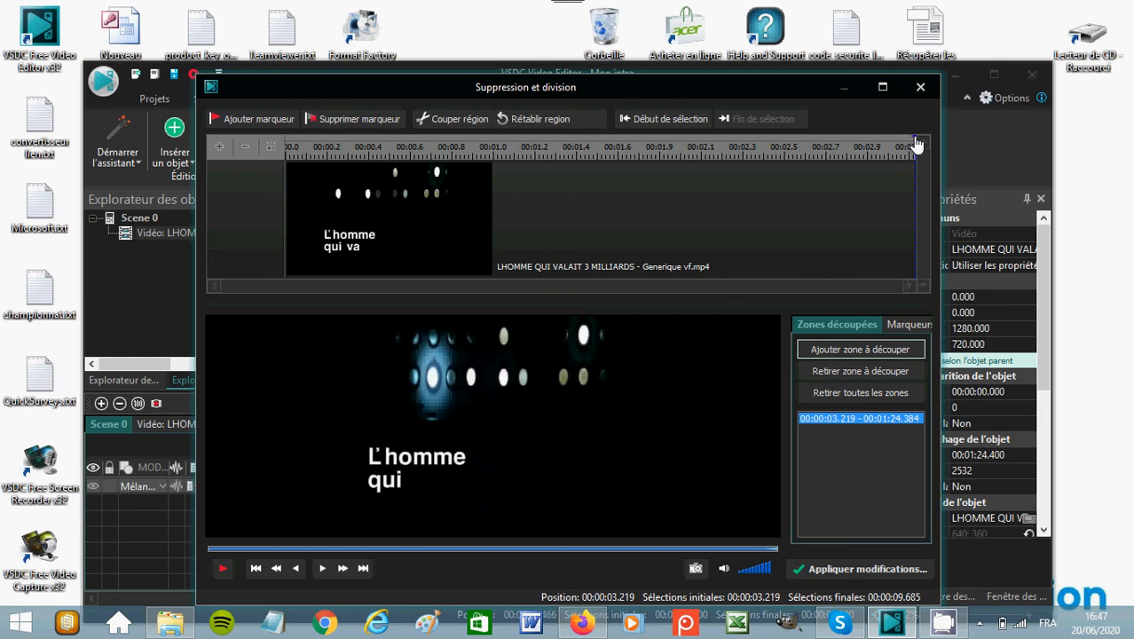
click(810, 146)
drag(567, 162, 123, 175)
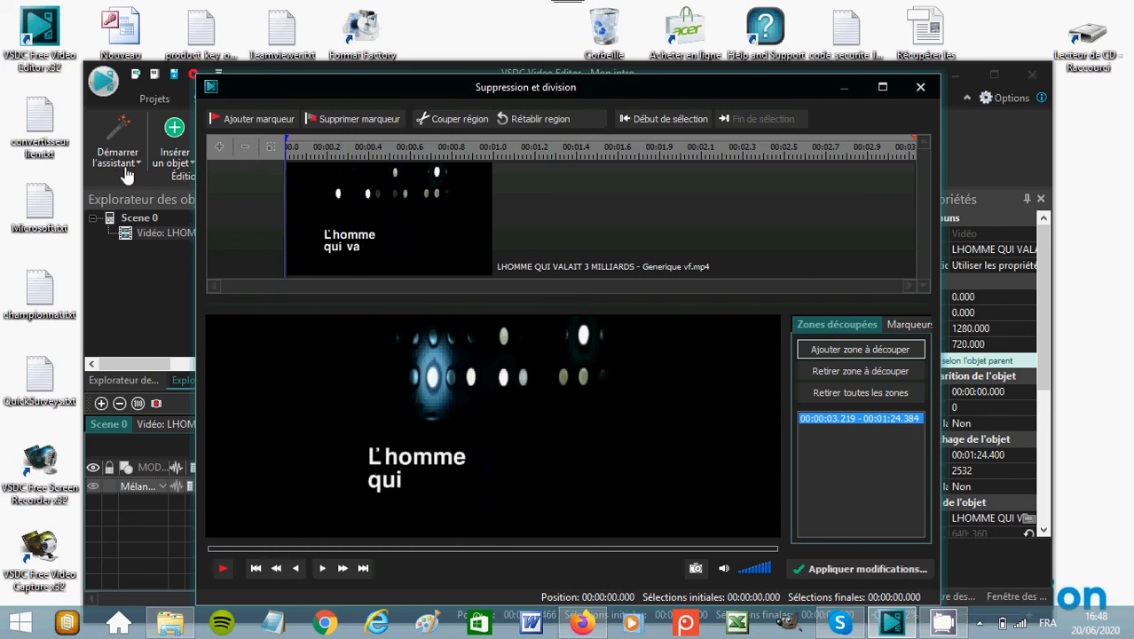
click(224, 573)
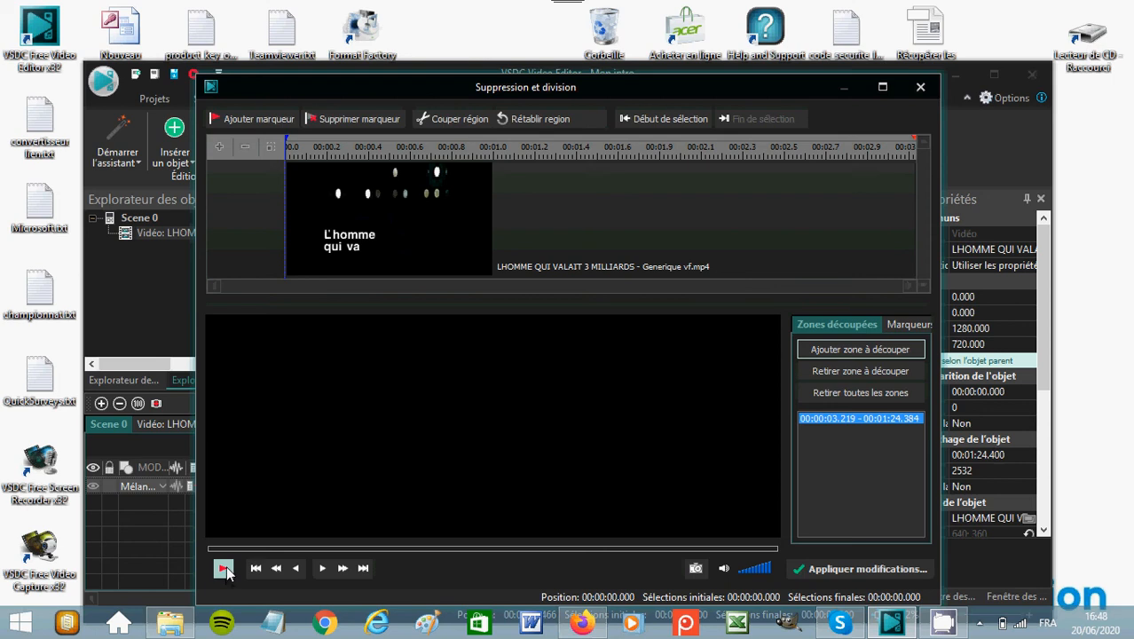
click(225, 573)
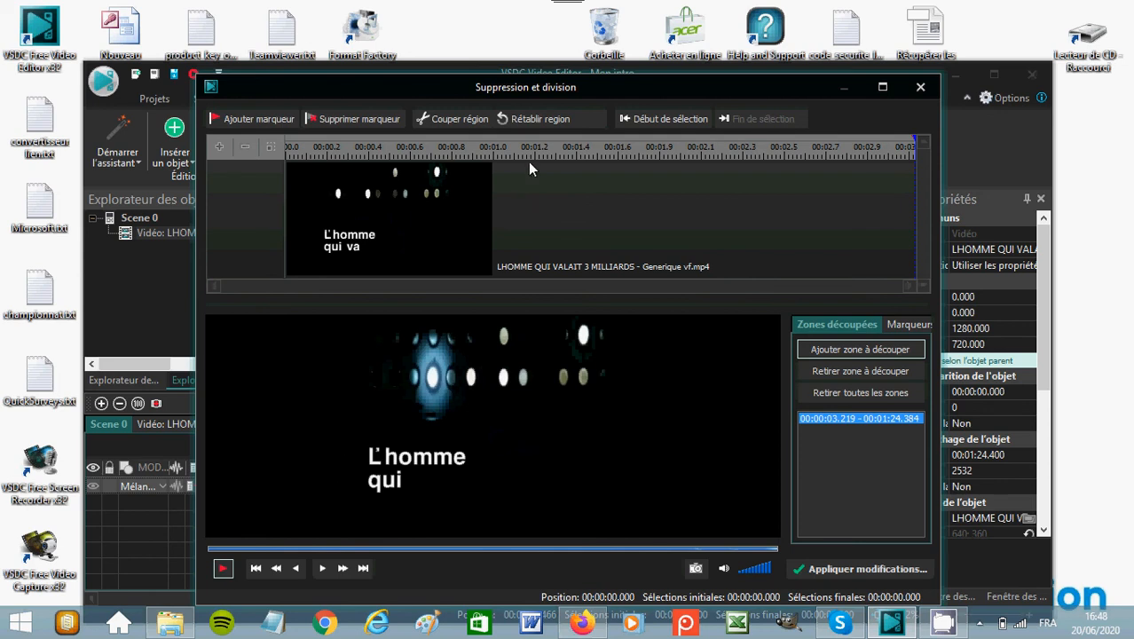
mouse_move(540, 4)
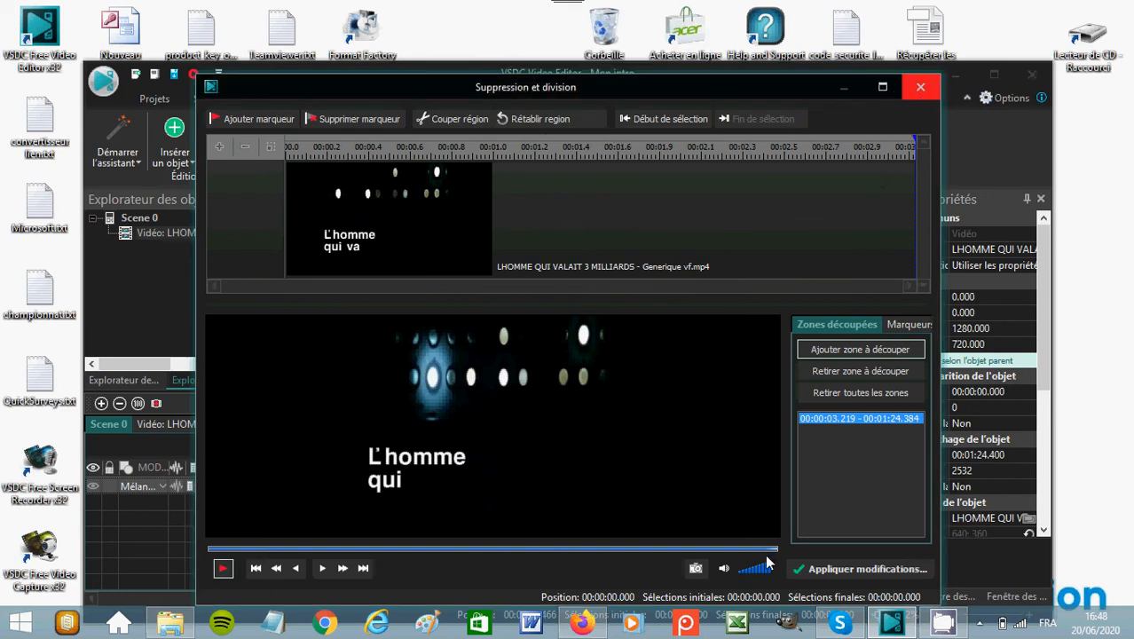
click(724, 569)
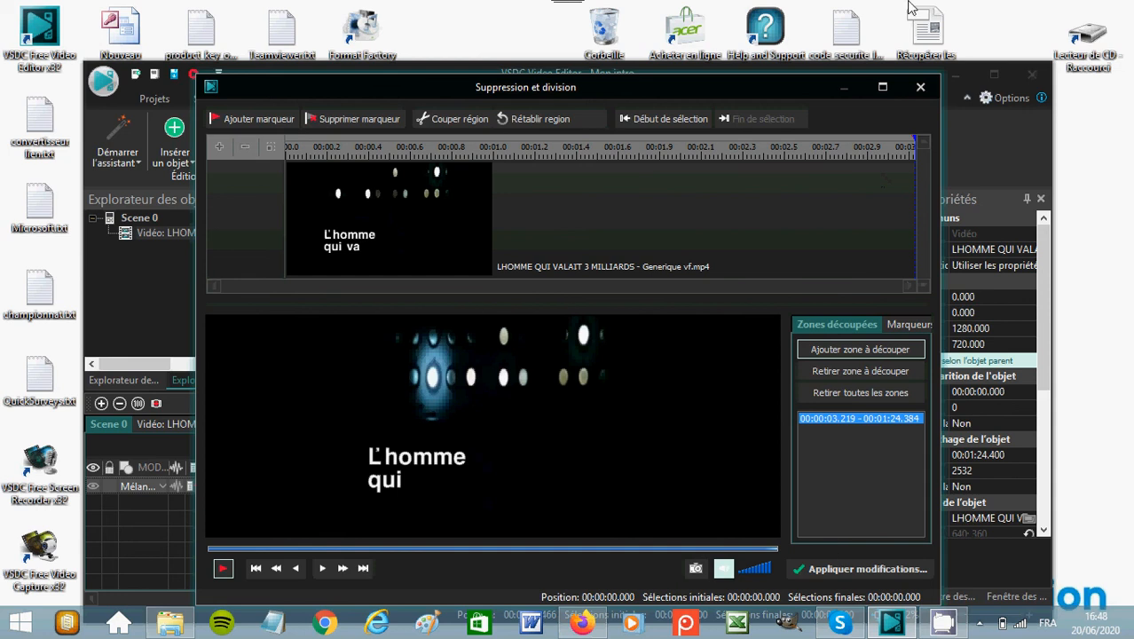
click(921, 88)
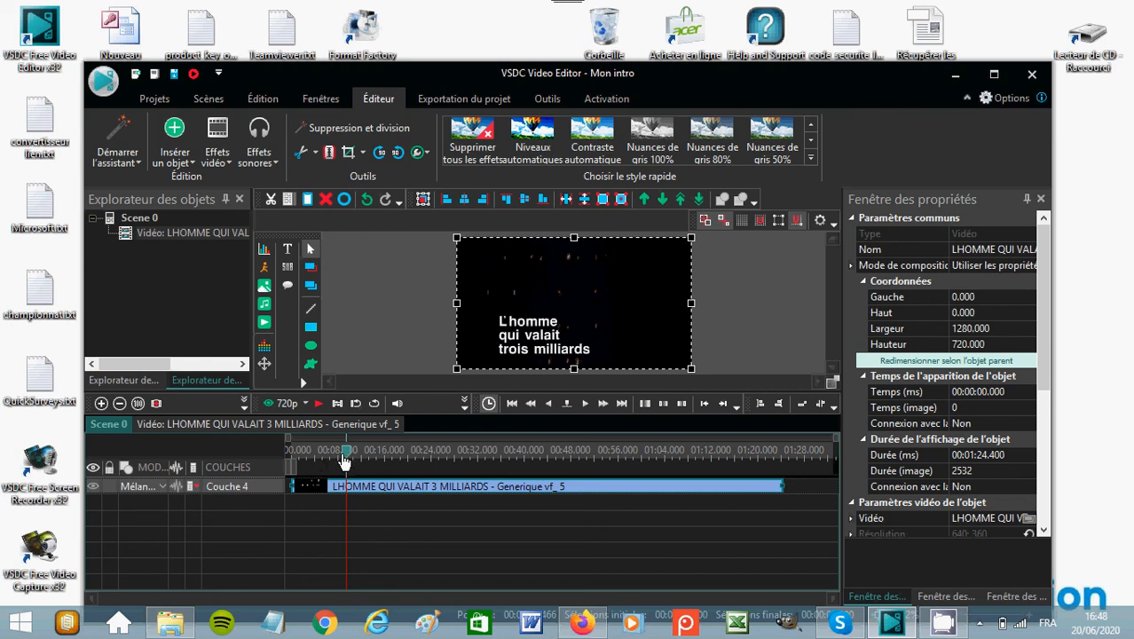
Open the clip in the Suppression et division editor and cut out the region from 00:00:09.466 to its end at 00:01:24.384.
click(101, 403)
click(102, 403)
click(101, 403)
click(101, 403)
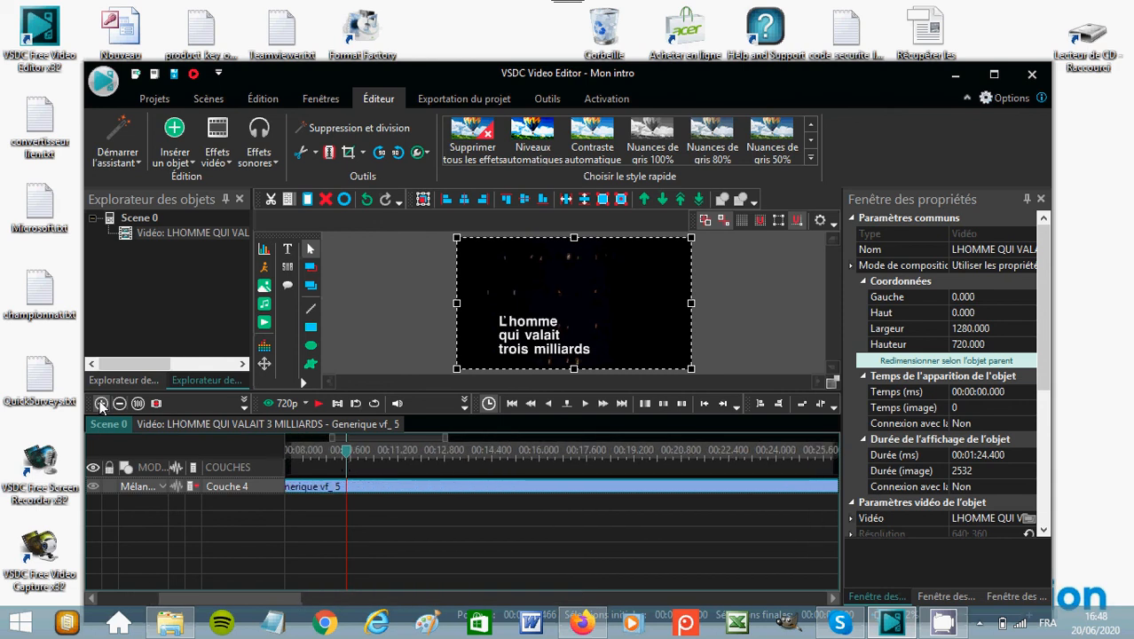
click(101, 403)
click(101, 403)
click(101, 403)
click(101, 403)
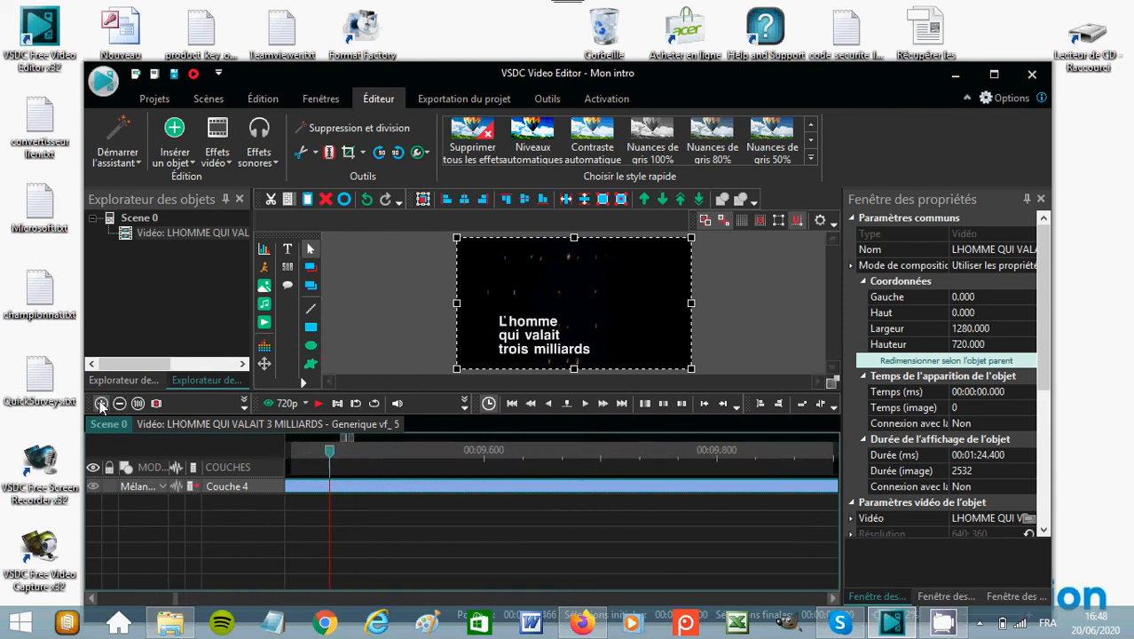
click(101, 402)
click(101, 403)
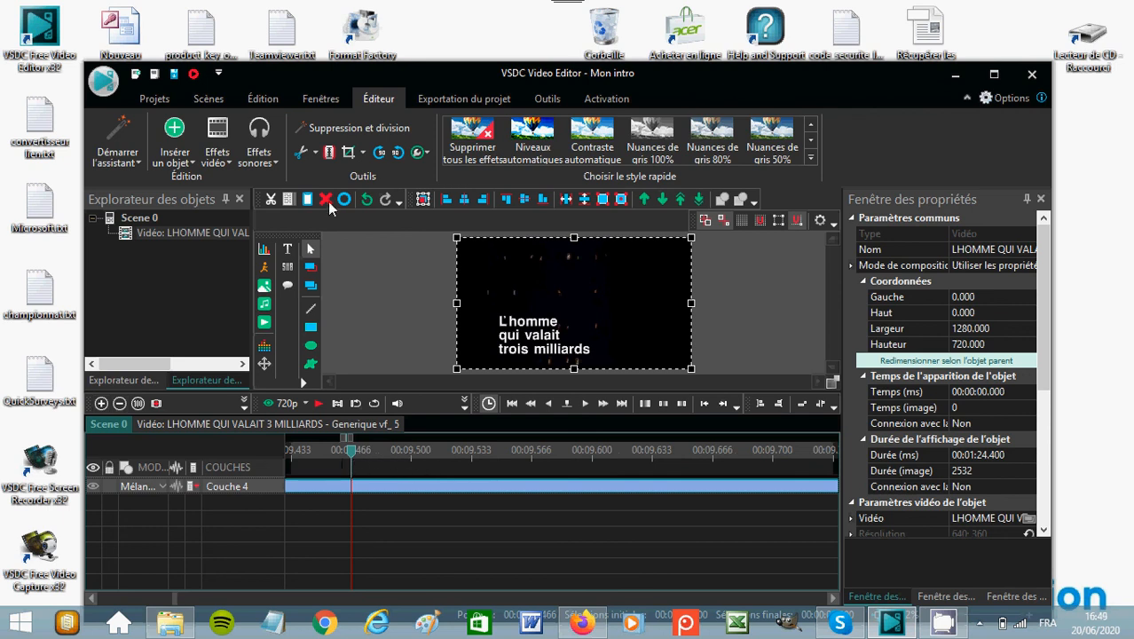
click(379, 127)
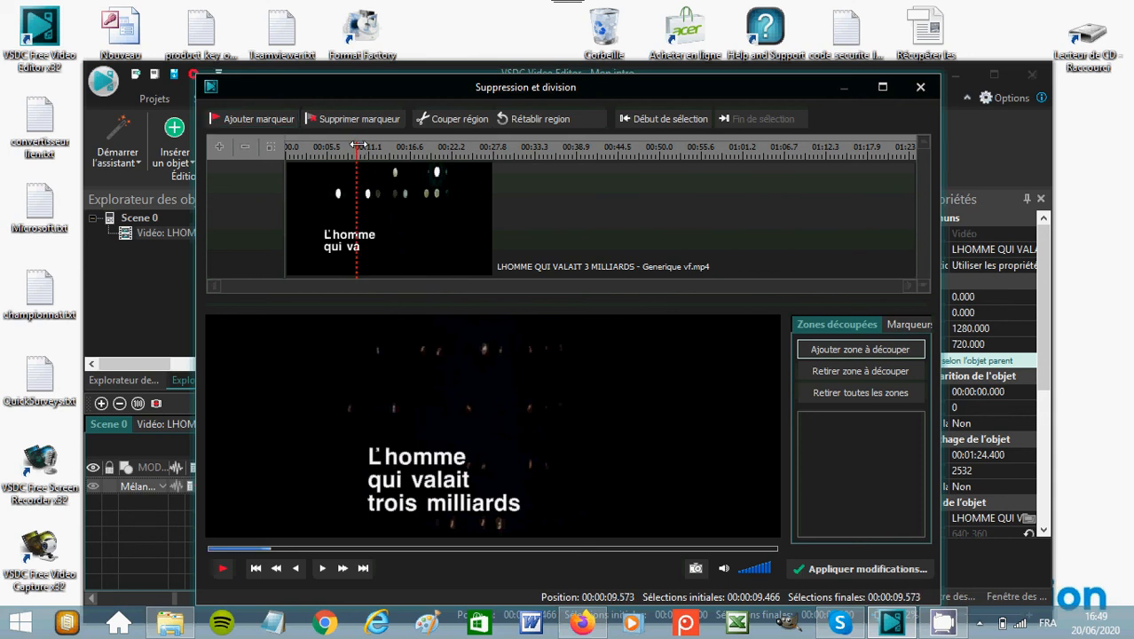
drag(356, 145, 399, 145)
mouse_move(633, 187)
mouse_down()
mouse_move(890, 201)
mouse_move(1129, 177)
mouse_up()
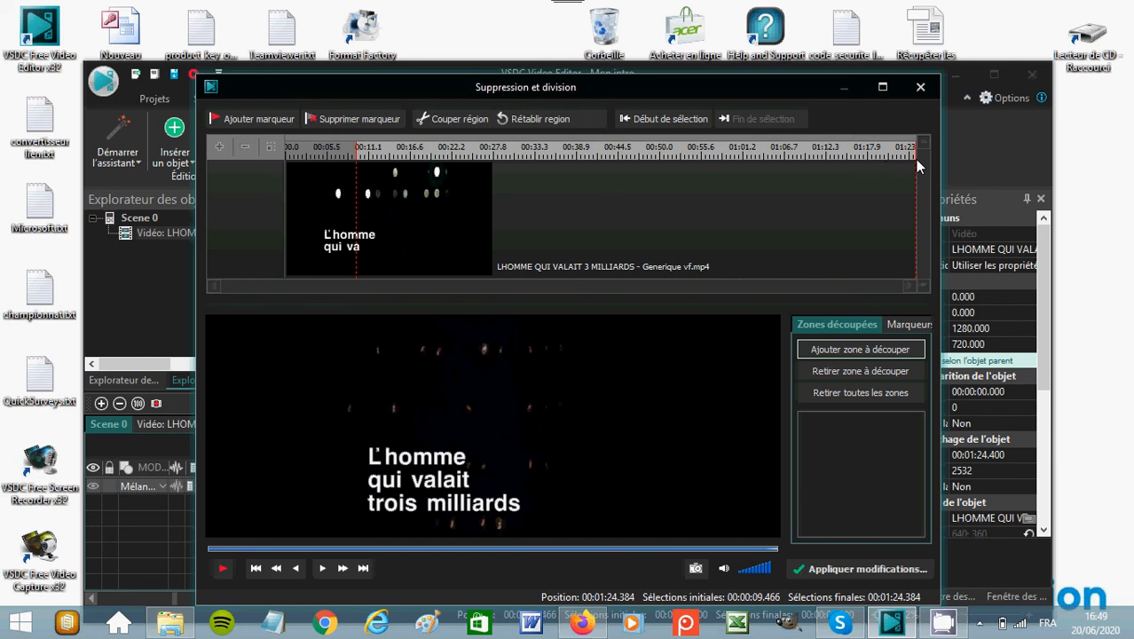
click(467, 122)
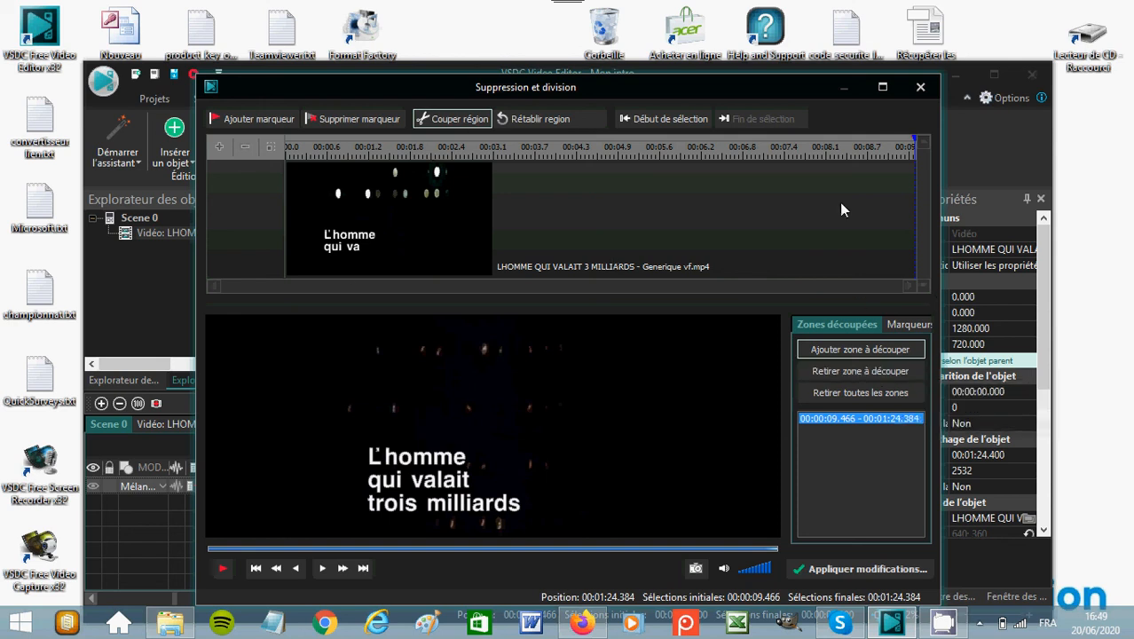
Move the cursor back to the start of the remaining excerpt and play it through to check the cut.
click(910, 146)
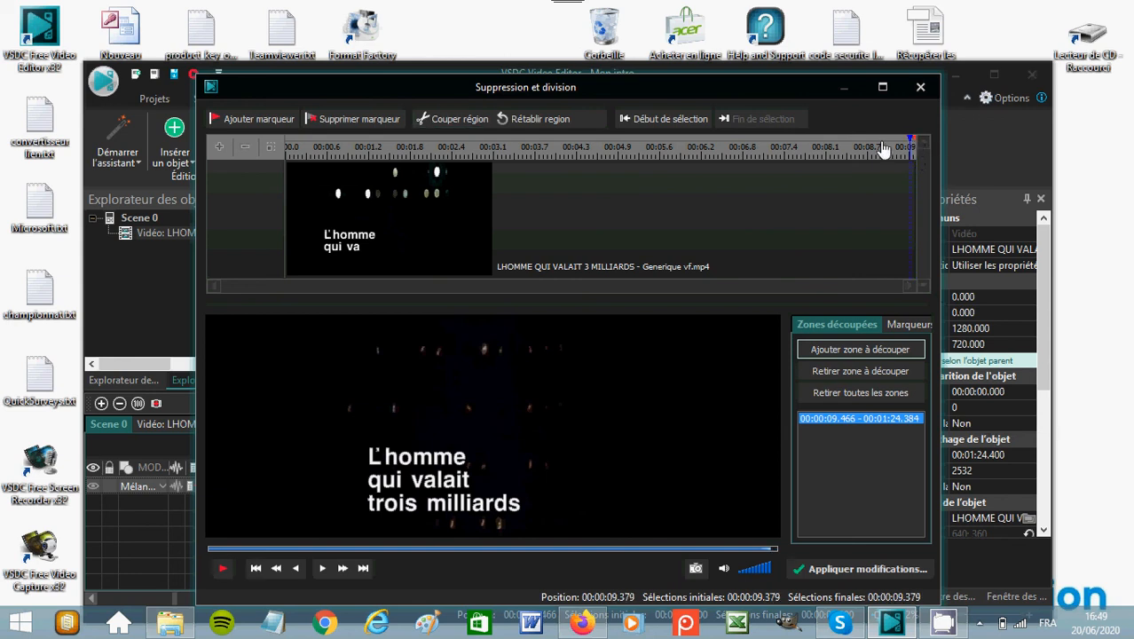
click(686, 145)
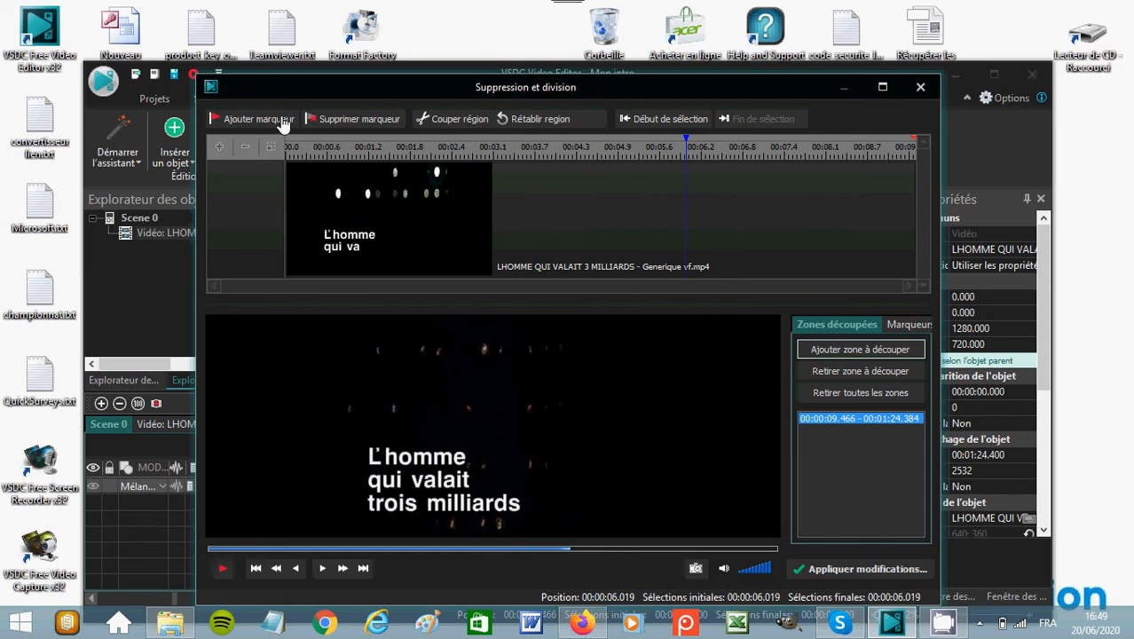
drag(282, 119, 180, 138)
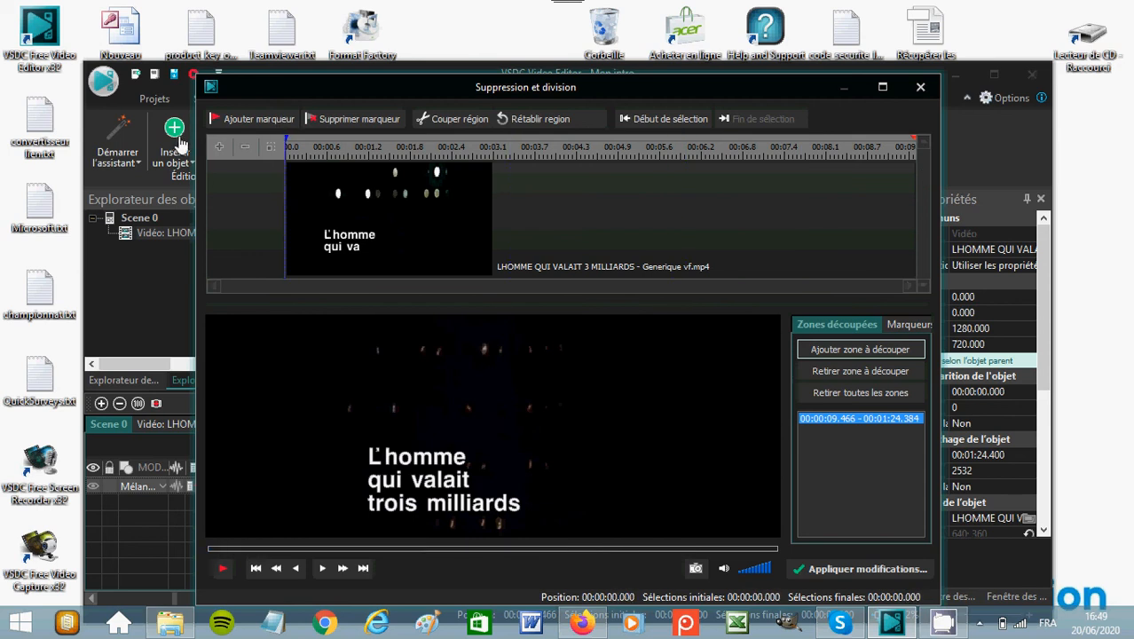
click(223, 569)
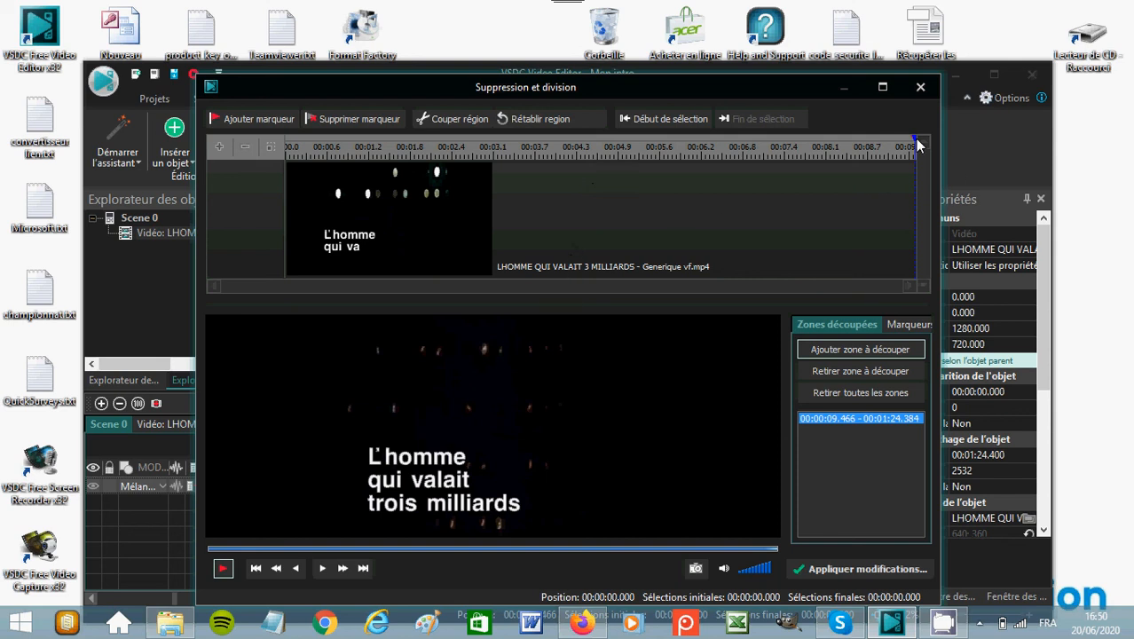
Apply the cut, accept changing the video object's duration, and place the timeline cursor just before the shortened clip's end.
click(858, 572)
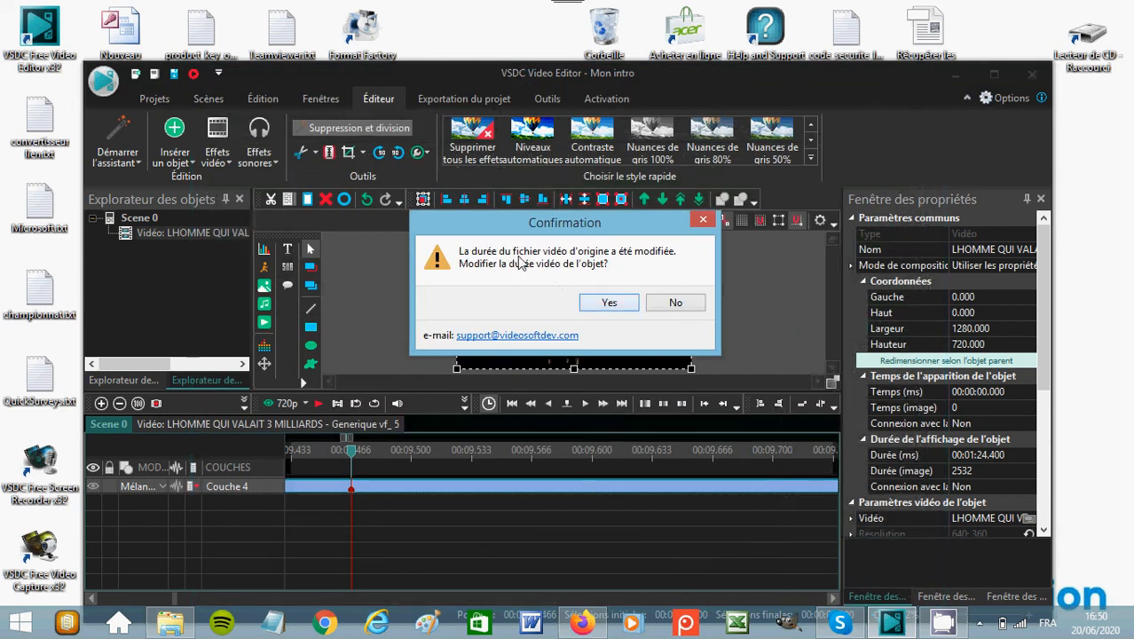
click(609, 304)
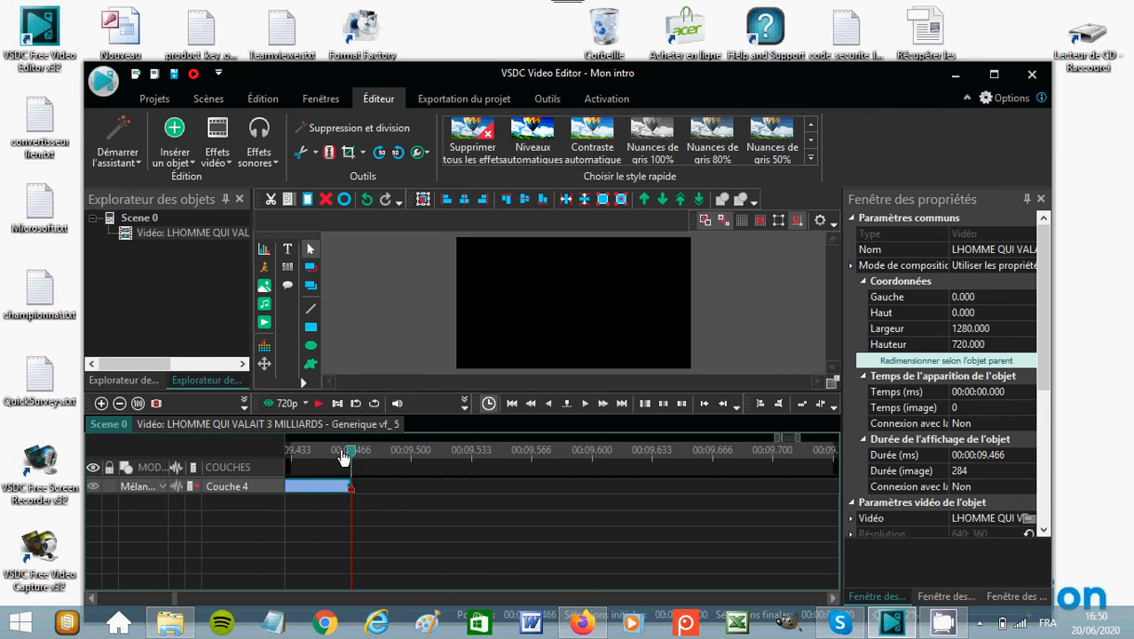
drag(344, 457, 235, 459)
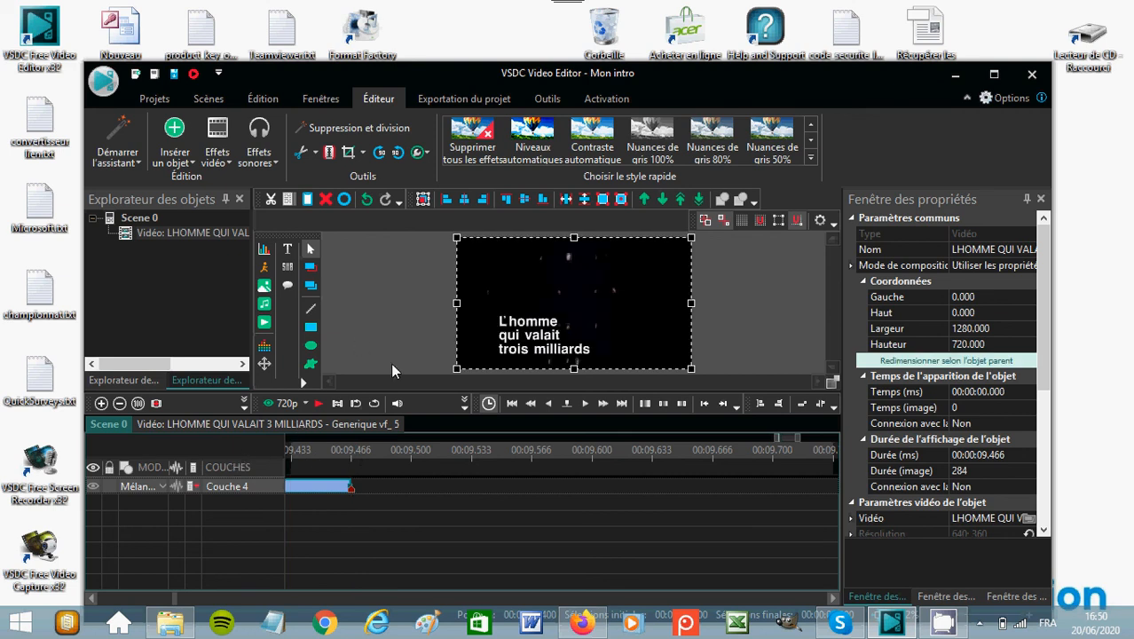
click(120, 404)
click(120, 404)
click(120, 404)
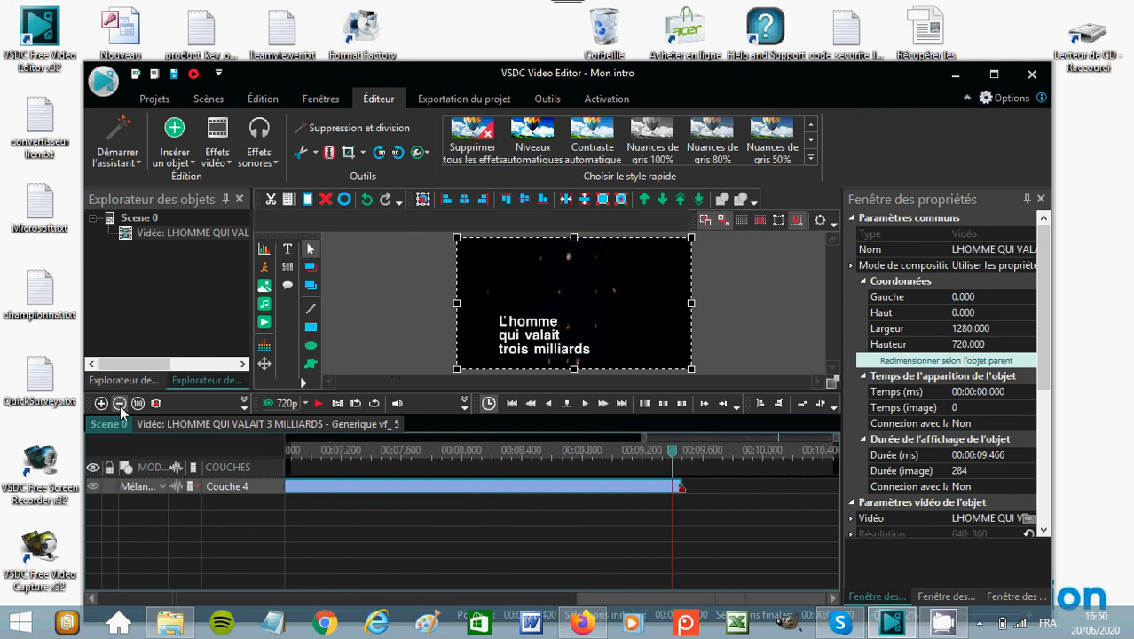
click(120, 404)
click(120, 404)
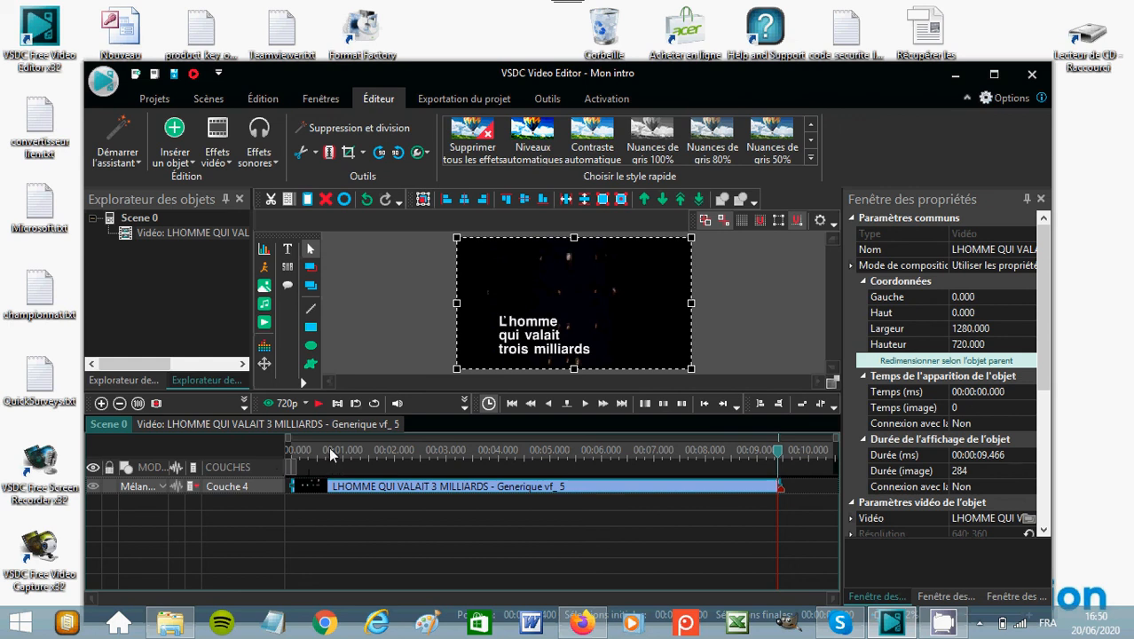
Insert the images 2020-06-20_16h11_26.png and freddygoal1.png from the Bureau folder, adding both to one timeline layer.
click(265, 286)
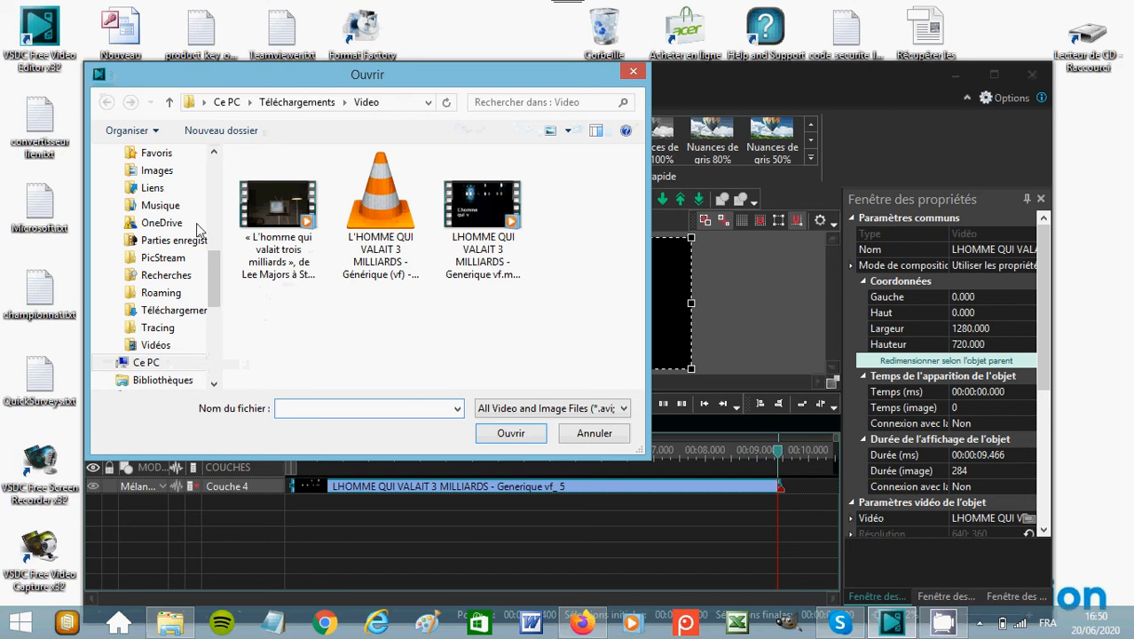
drag(216, 274, 218, 155)
click(159, 186)
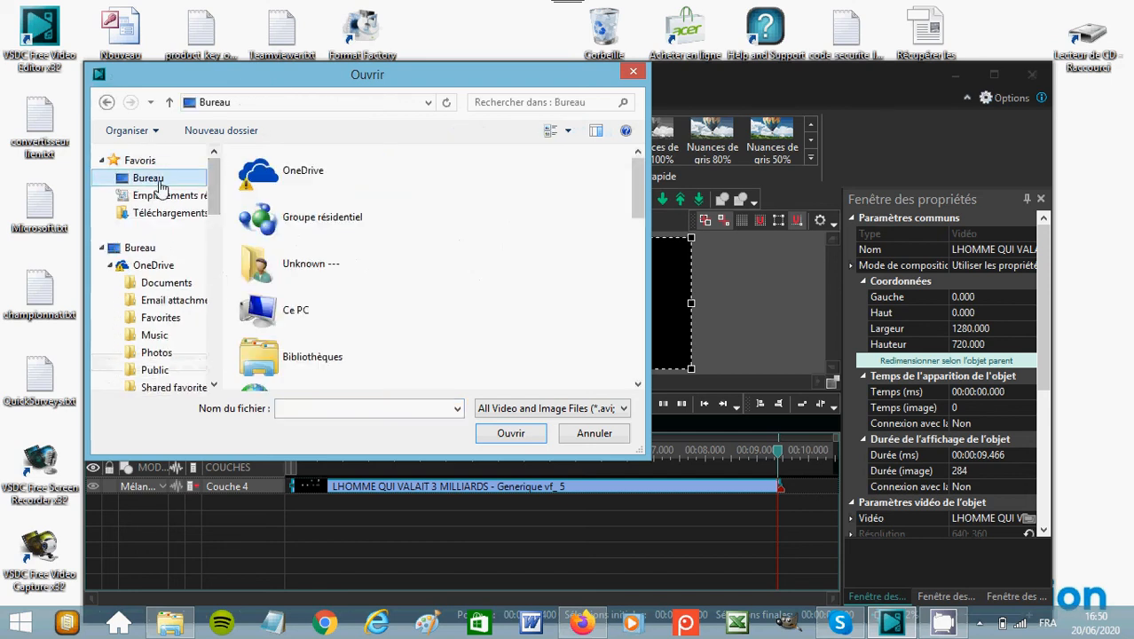
drag(638, 188, 634, 270)
click(366, 248)
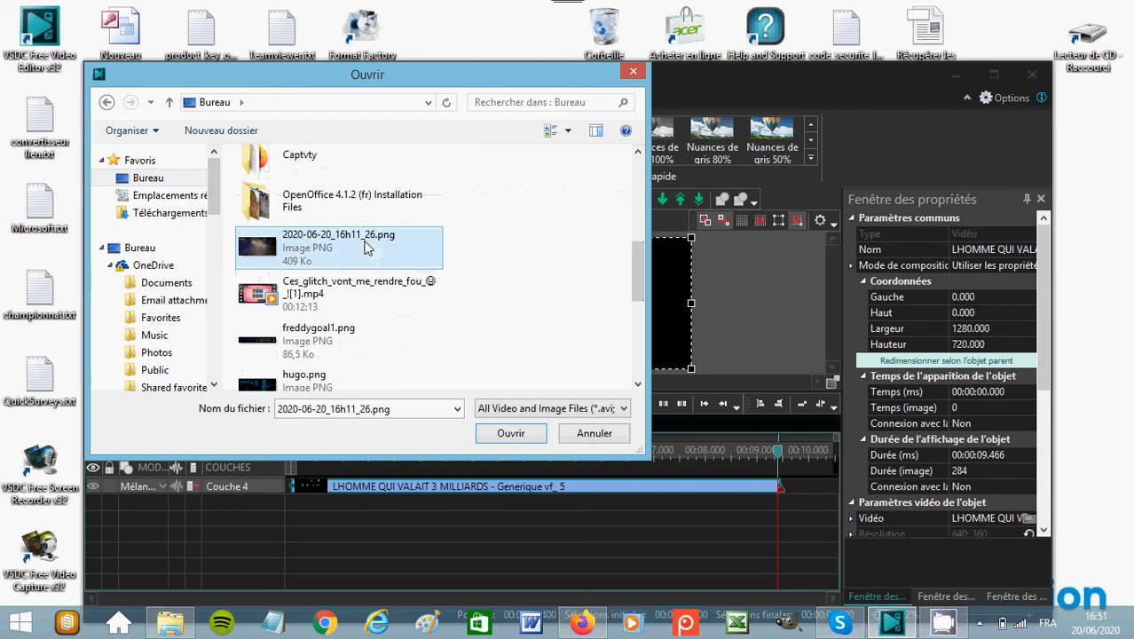
ctrl+click(322, 345)
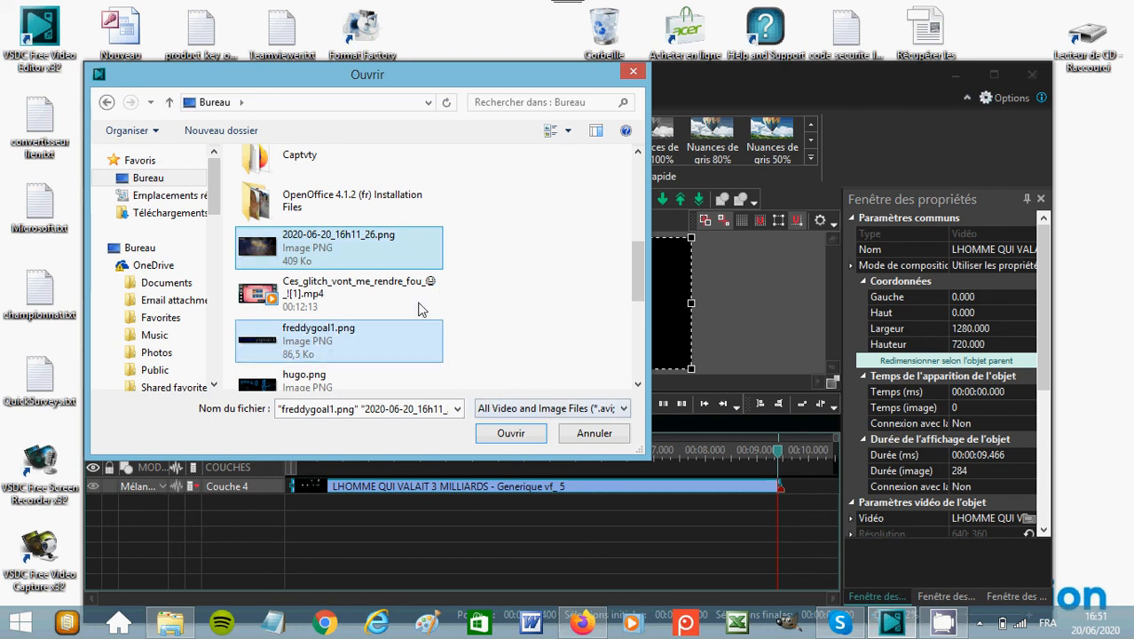
click(514, 434)
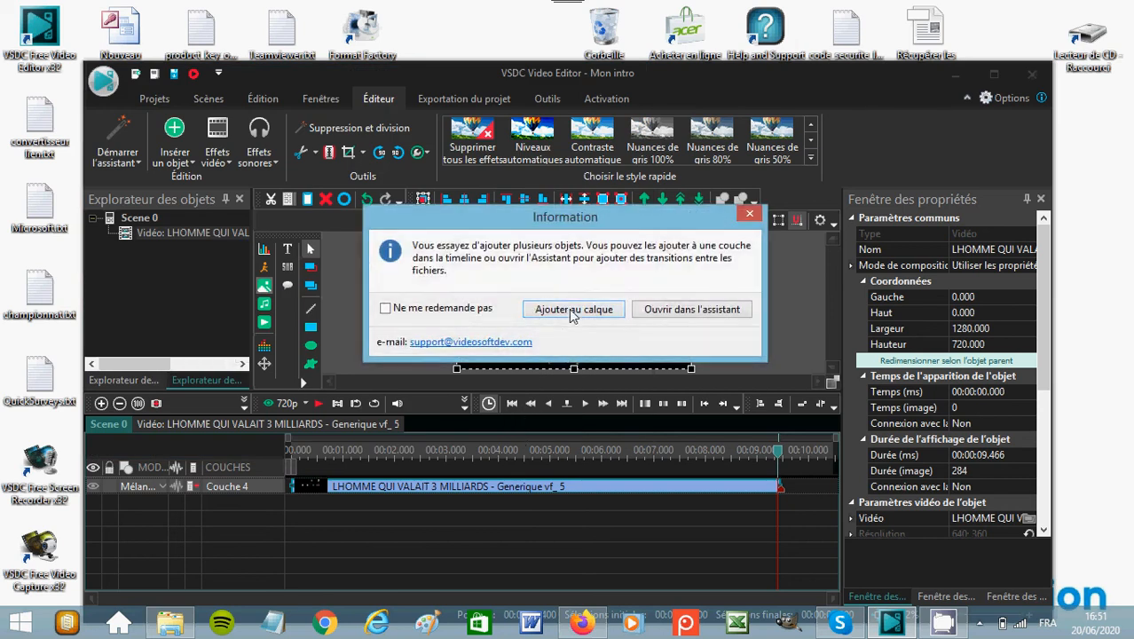
click(559, 311)
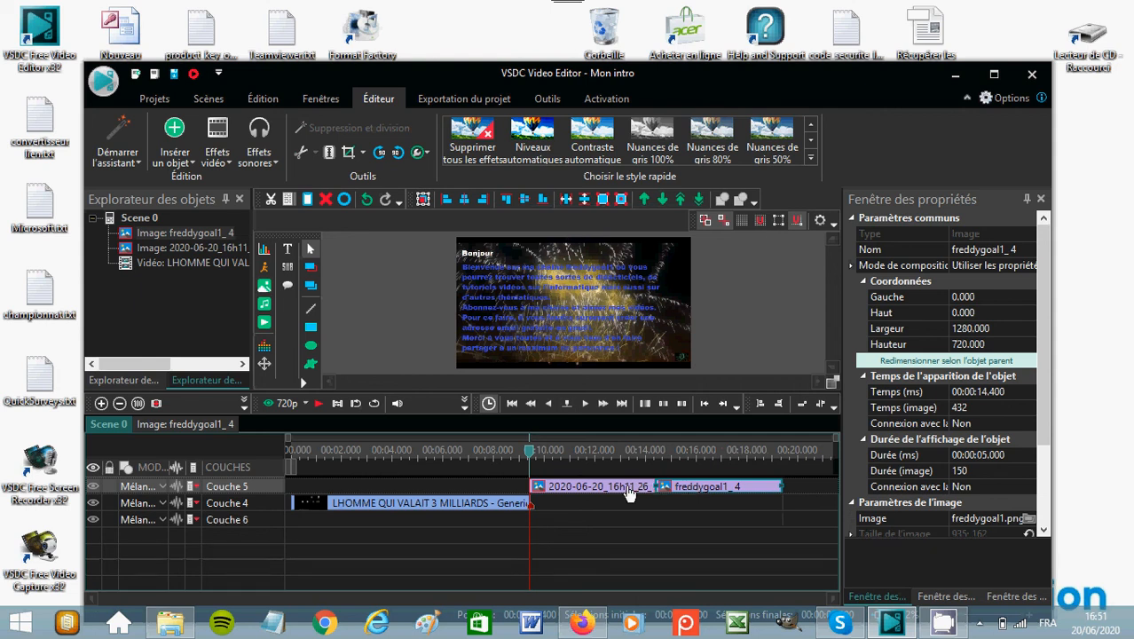
Move the freddygoal1 image to the timeline's start, followed by the 2020-06-20_16h11_26 image at 00:00:05.000, shortened to 00:00:04.466.
drag(446, 485, 289, 496)
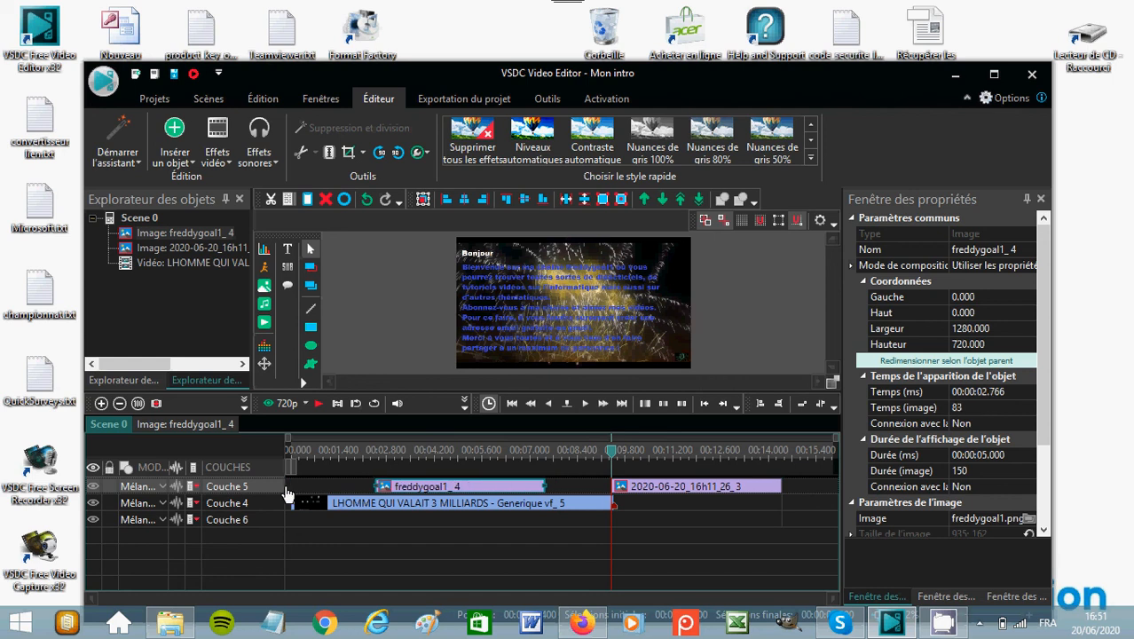
drag(417, 499, 341, 494)
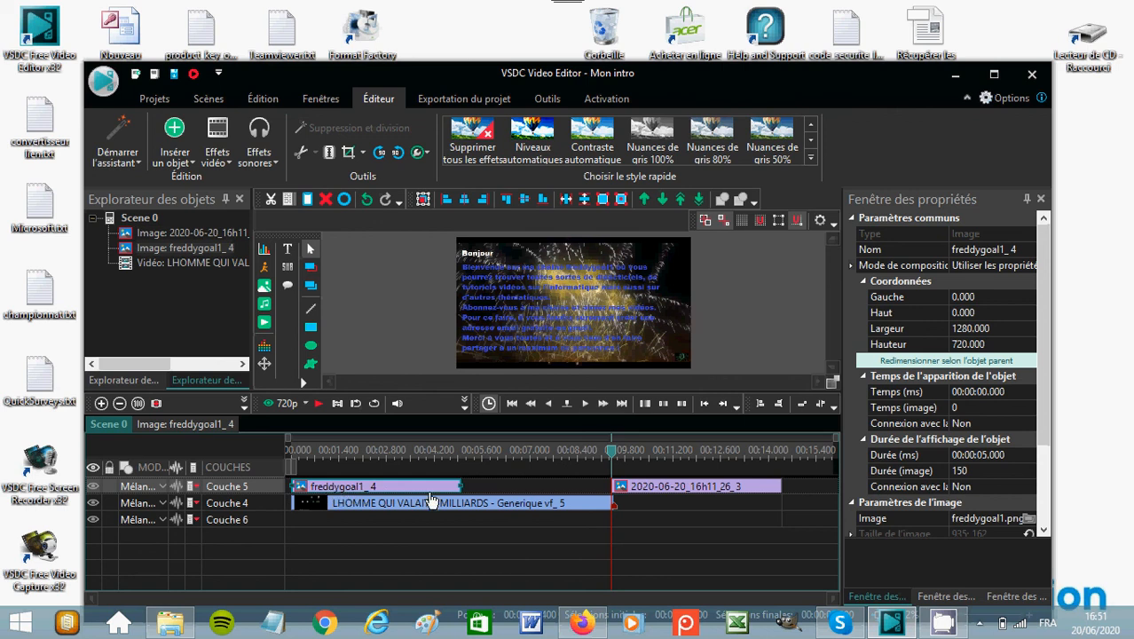
drag(684, 493, 529, 491)
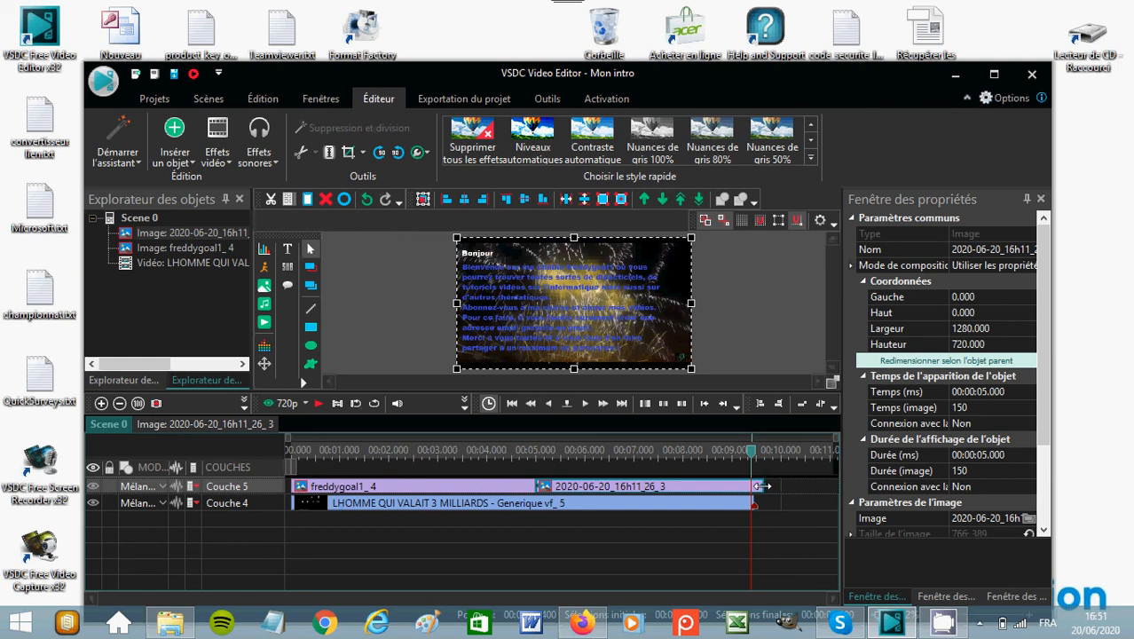
drag(759, 487, 757, 486)
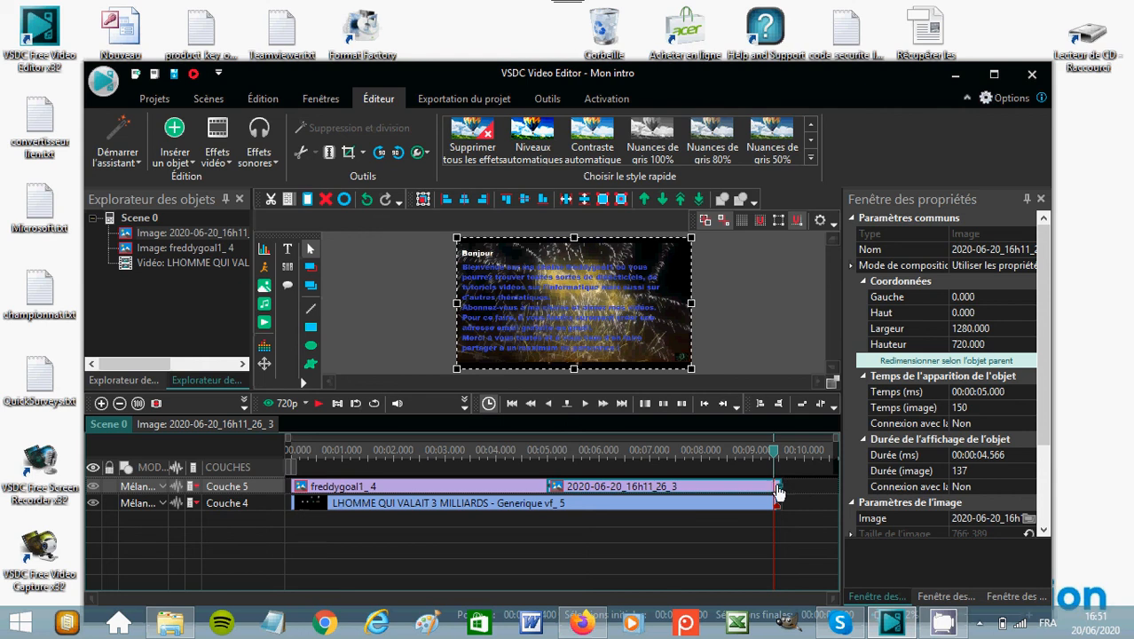
drag(780, 486, 775, 486)
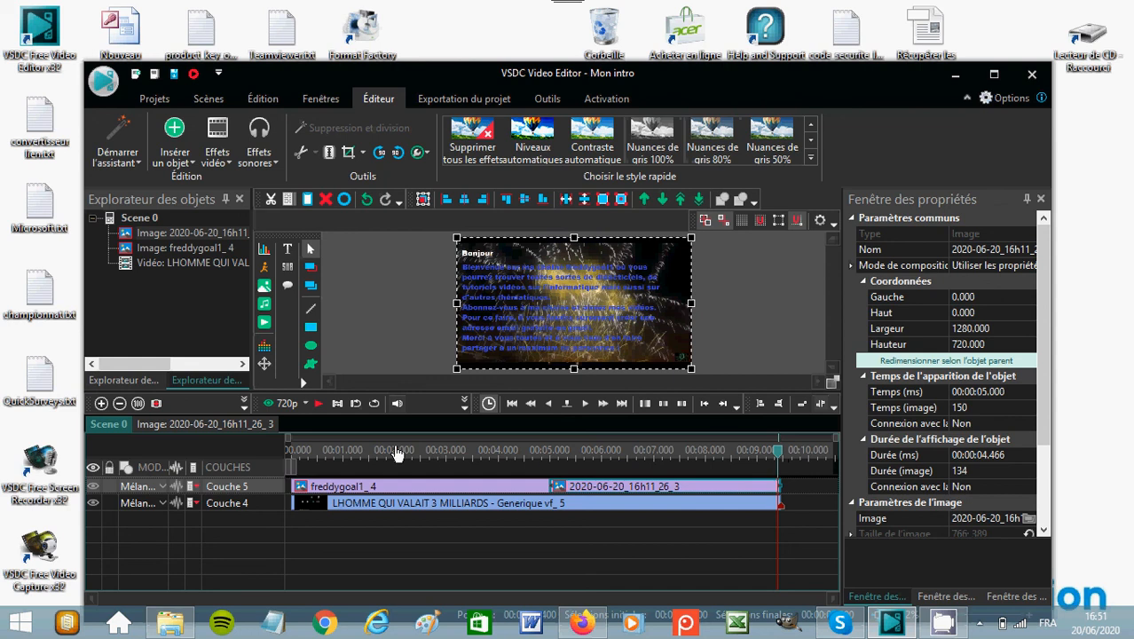
Play the scene from its start to review the two images over the video.
click(293, 451)
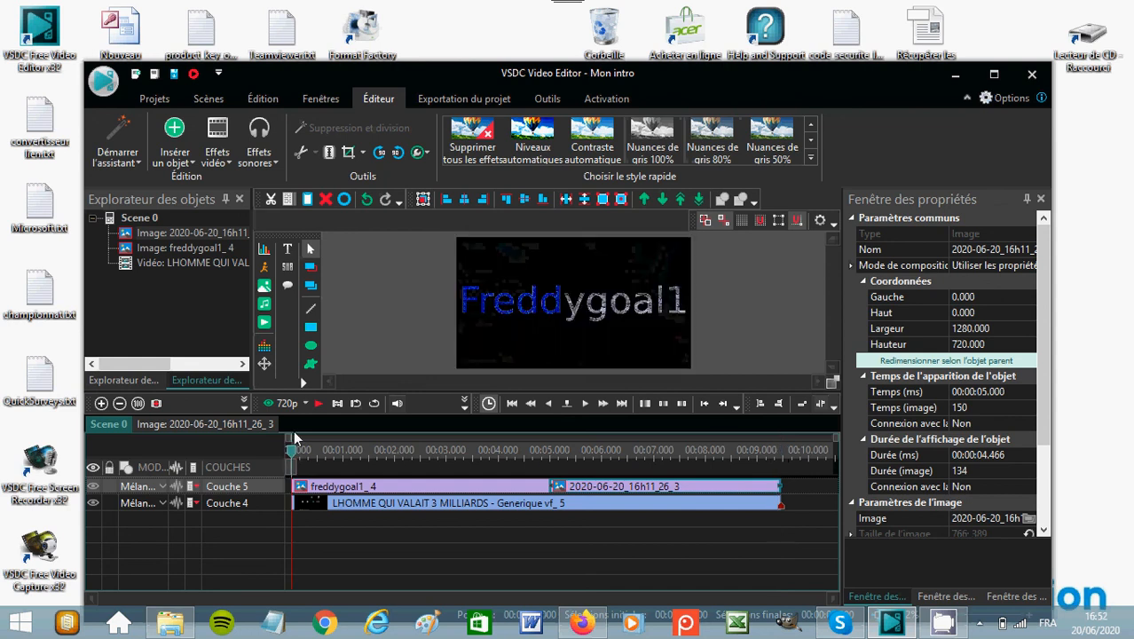
click(316, 405)
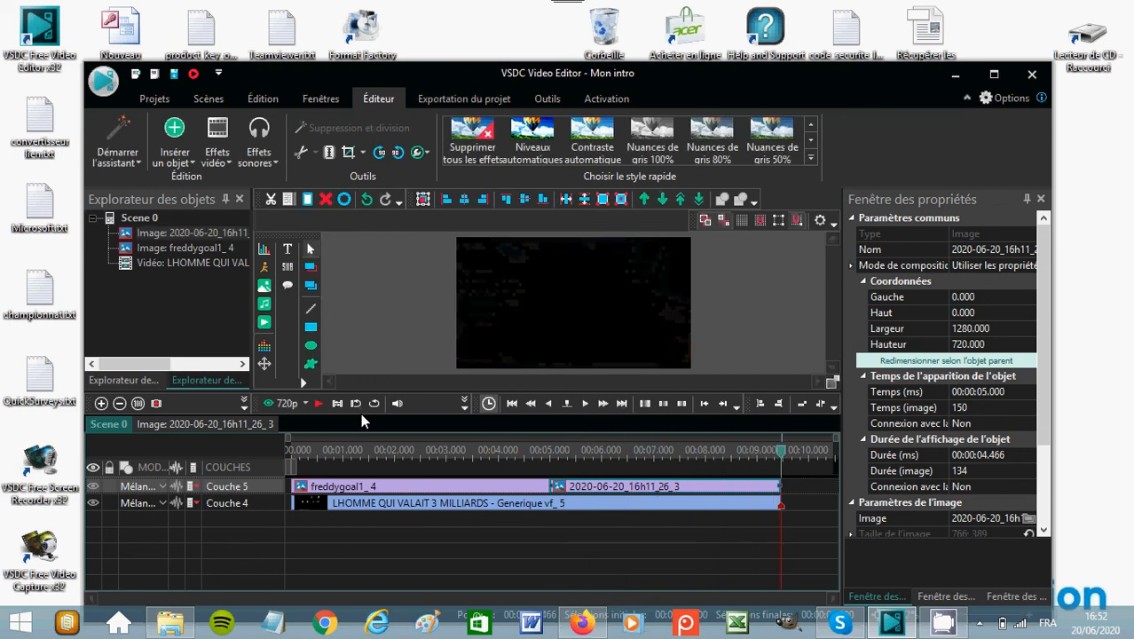
Add a Zoom transformation effect lasting the entire parent duration to the freddygoal1 image, then preview it.
click(410, 490)
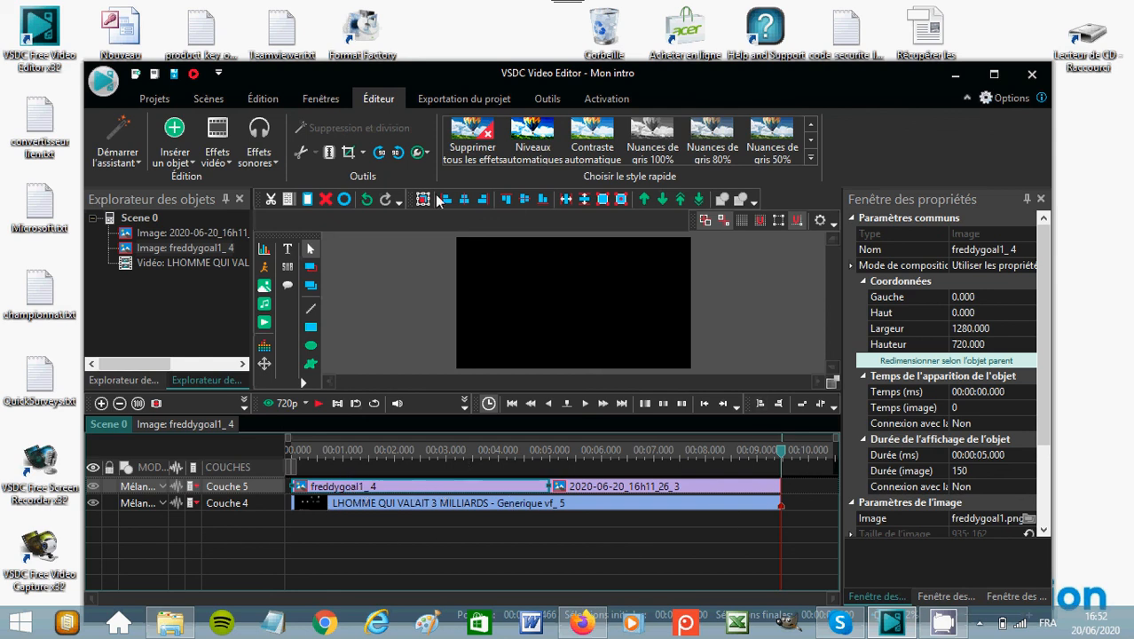
click(218, 162)
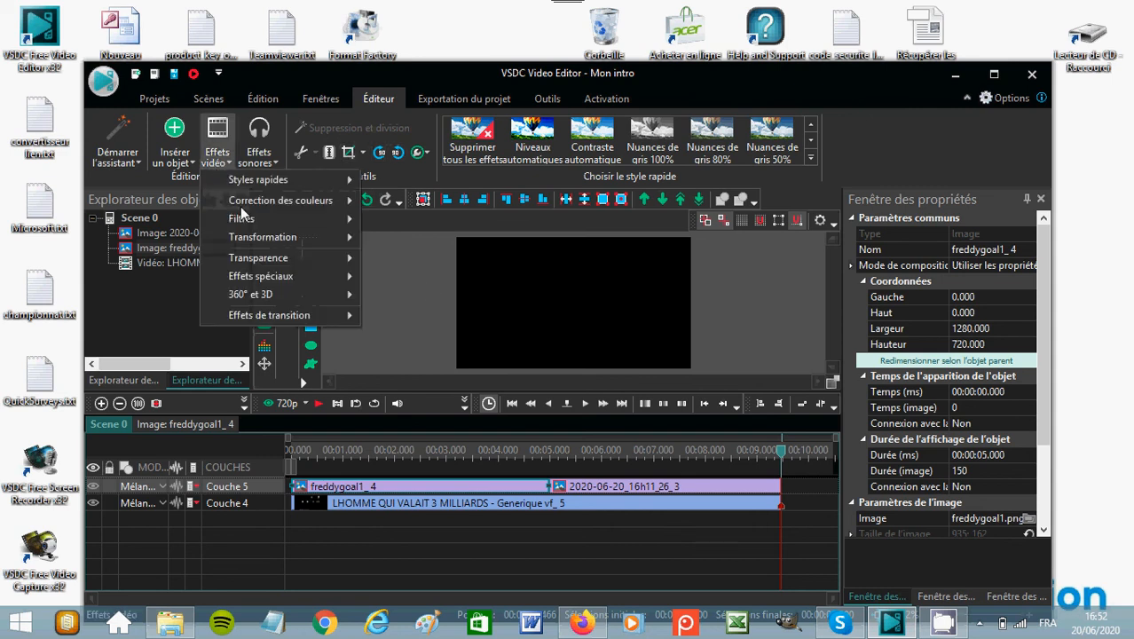
mouse_move(247, 223)
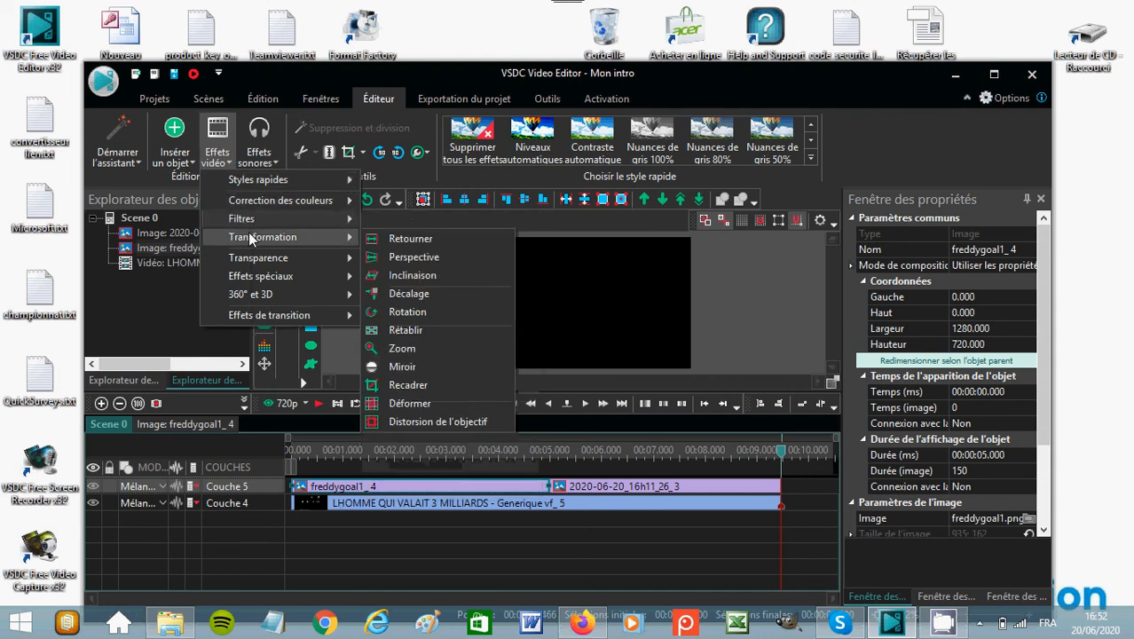
click(404, 349)
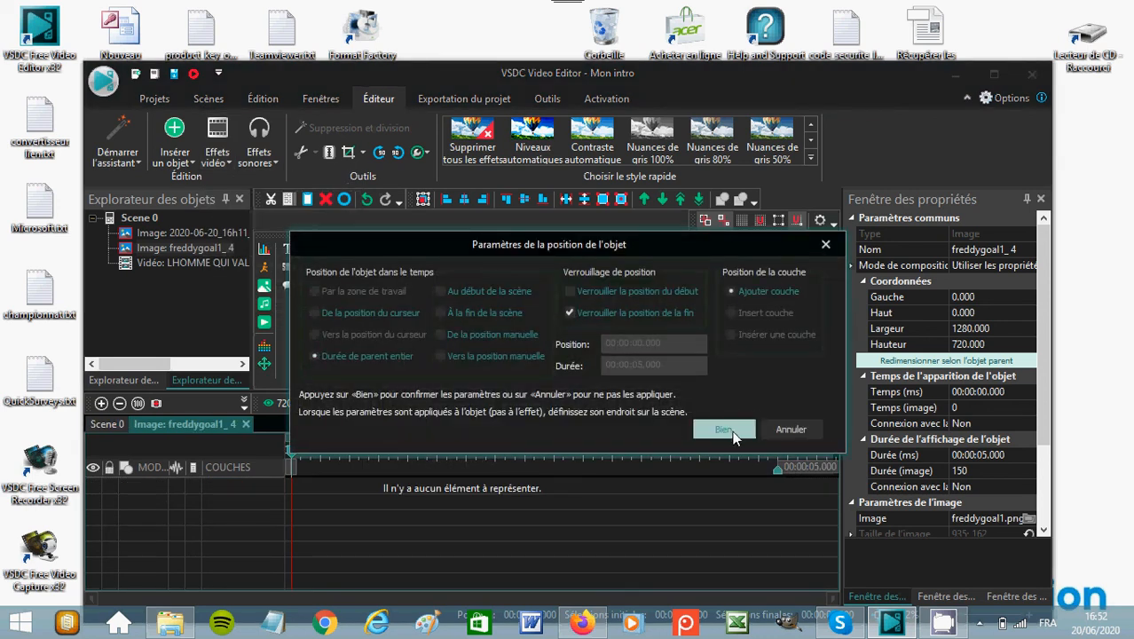
click(732, 432)
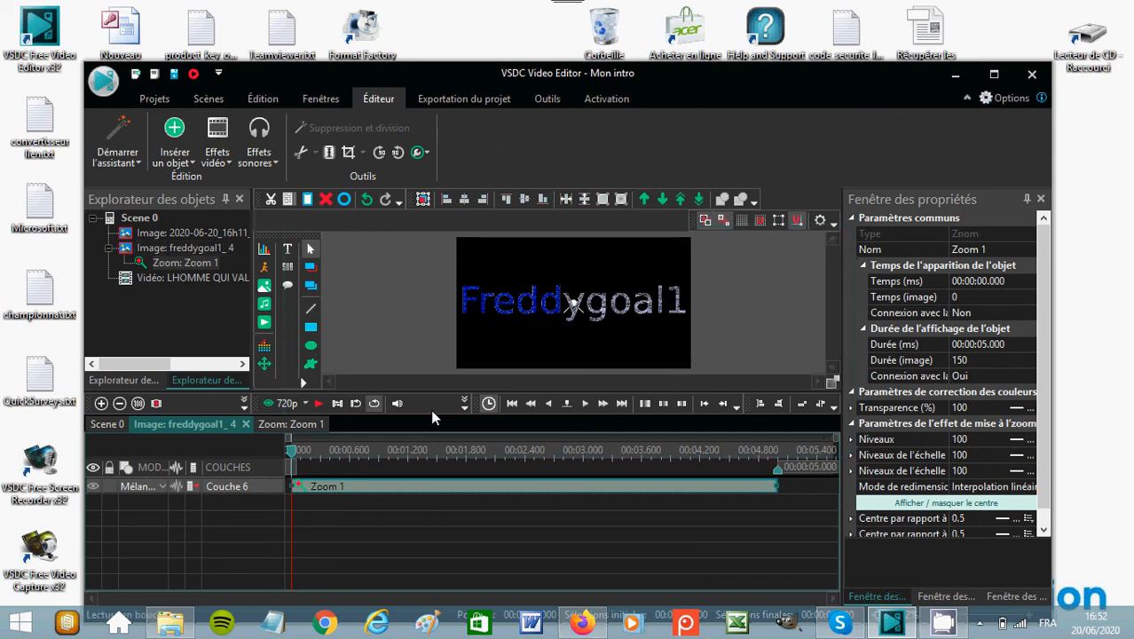
click(319, 406)
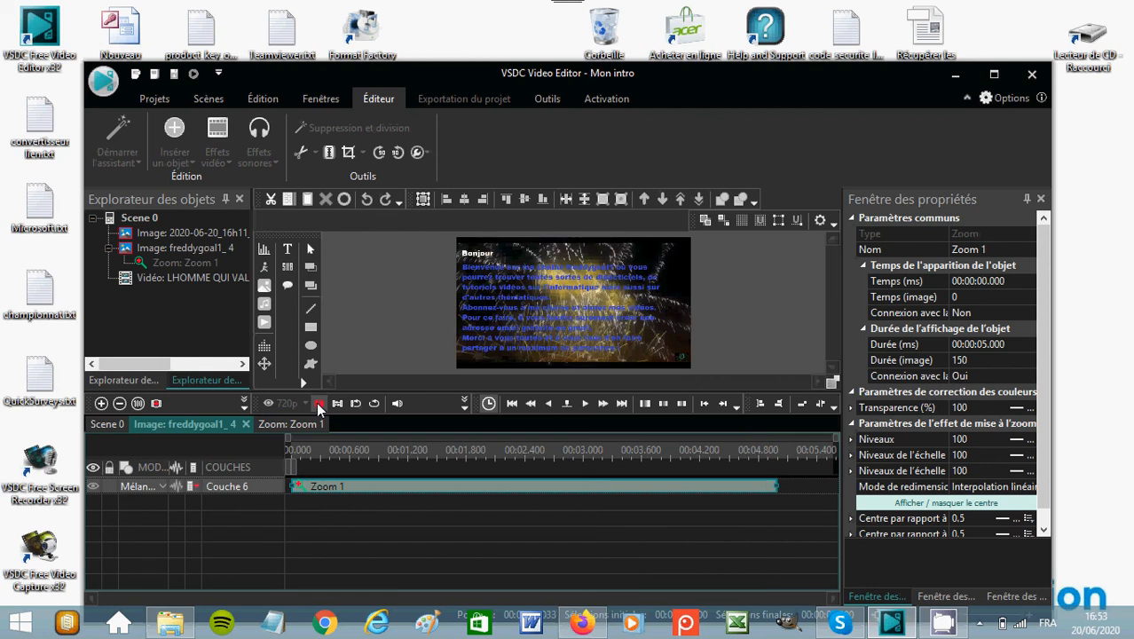
click(319, 404)
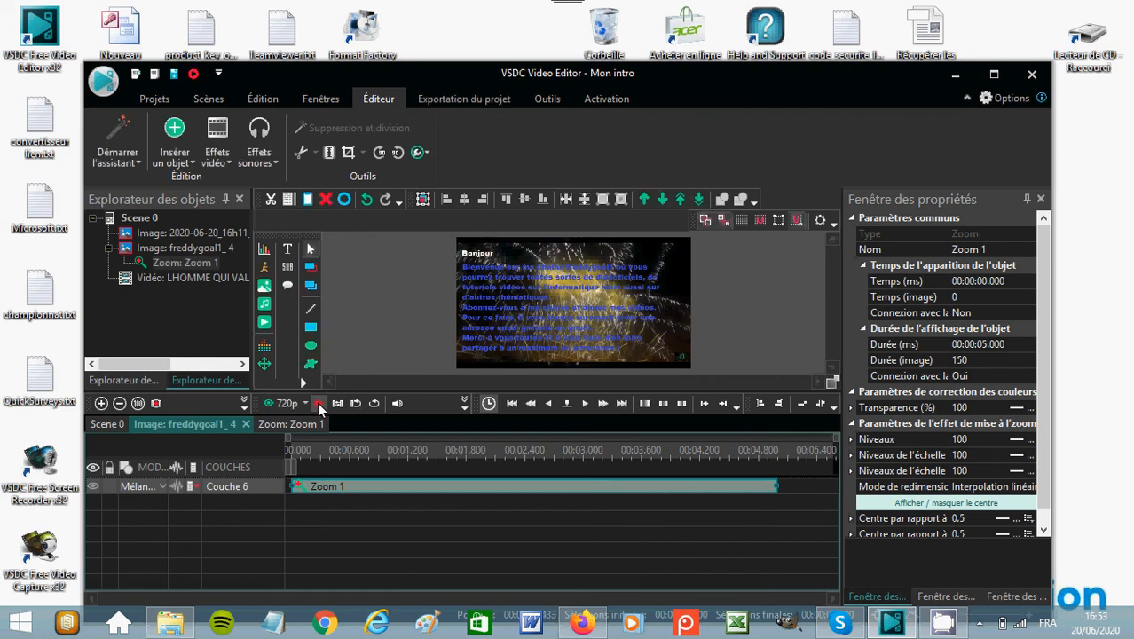
Add a second Zoom transformation effect to the freddygoal1 image, positioned at the start of the scene on an inserted layer.
right_click(325, 491)
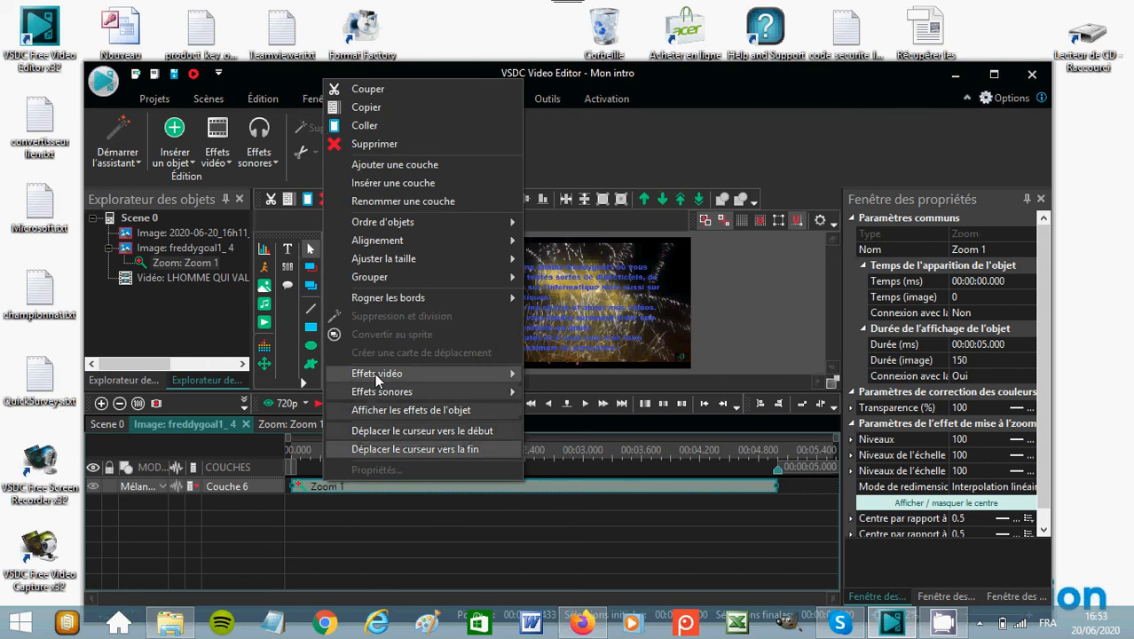
mouse_move(376, 373)
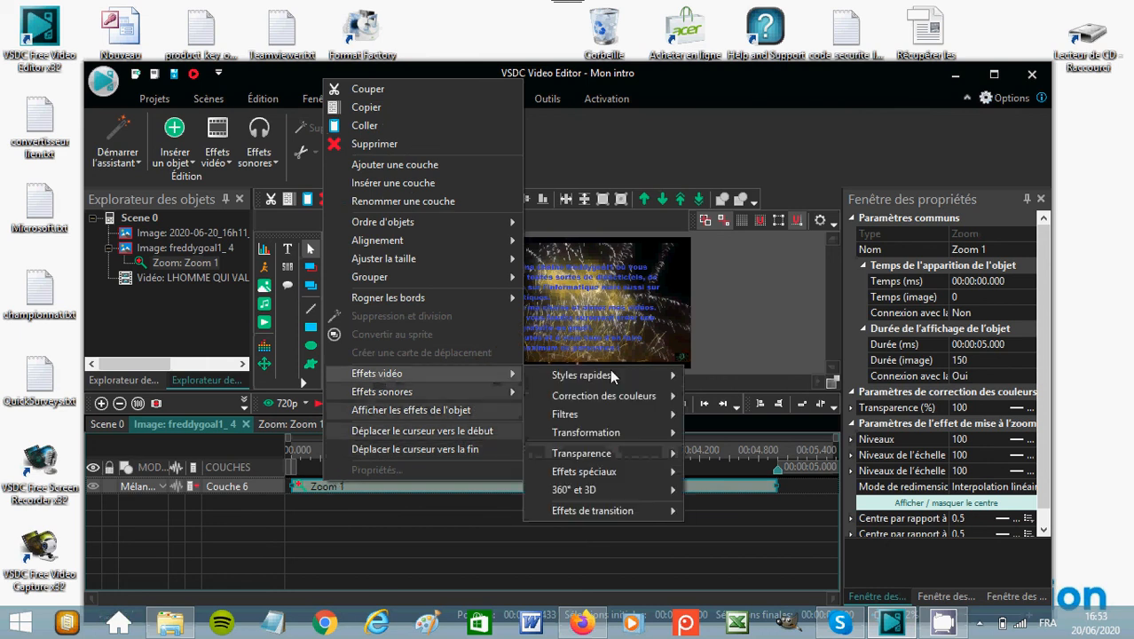
mouse_move(640, 370)
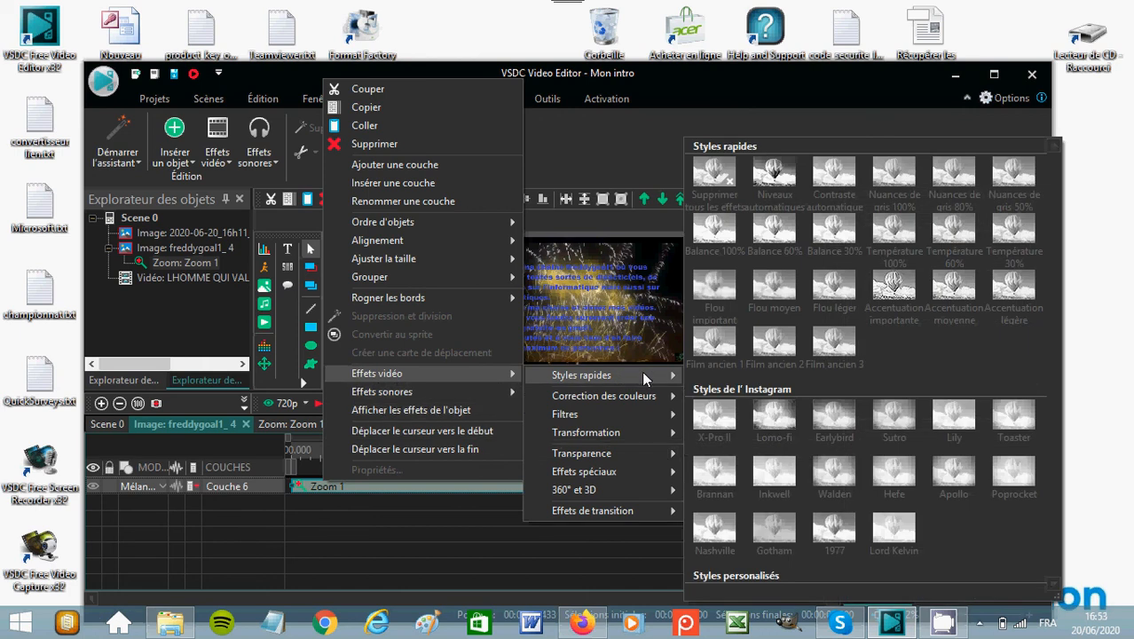
mouse_move(631, 400)
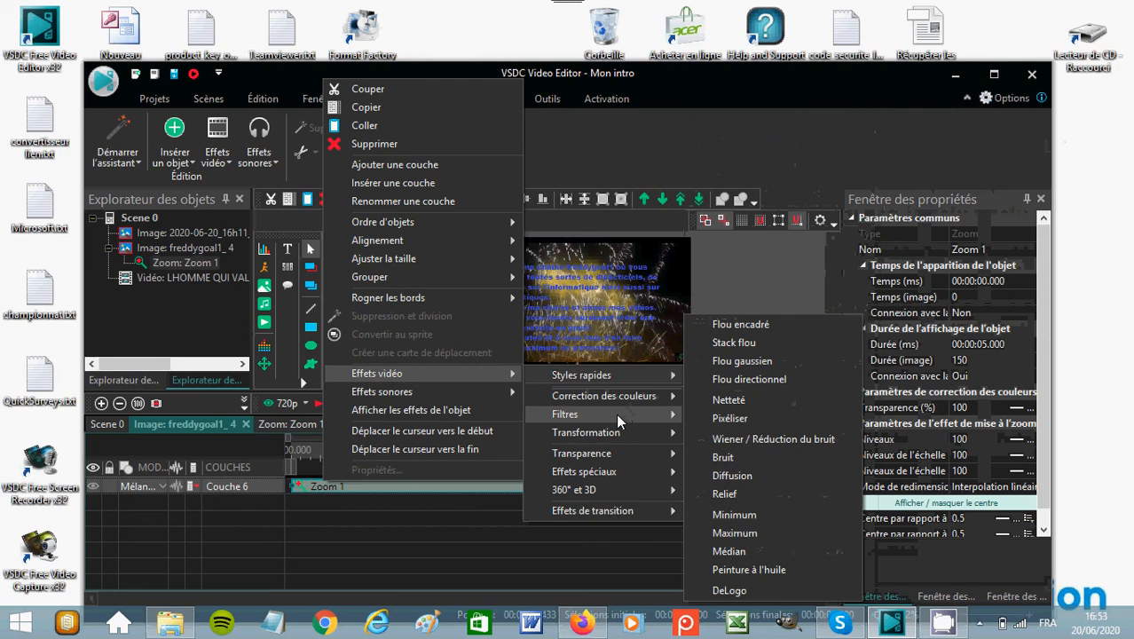
mouse_move(617, 436)
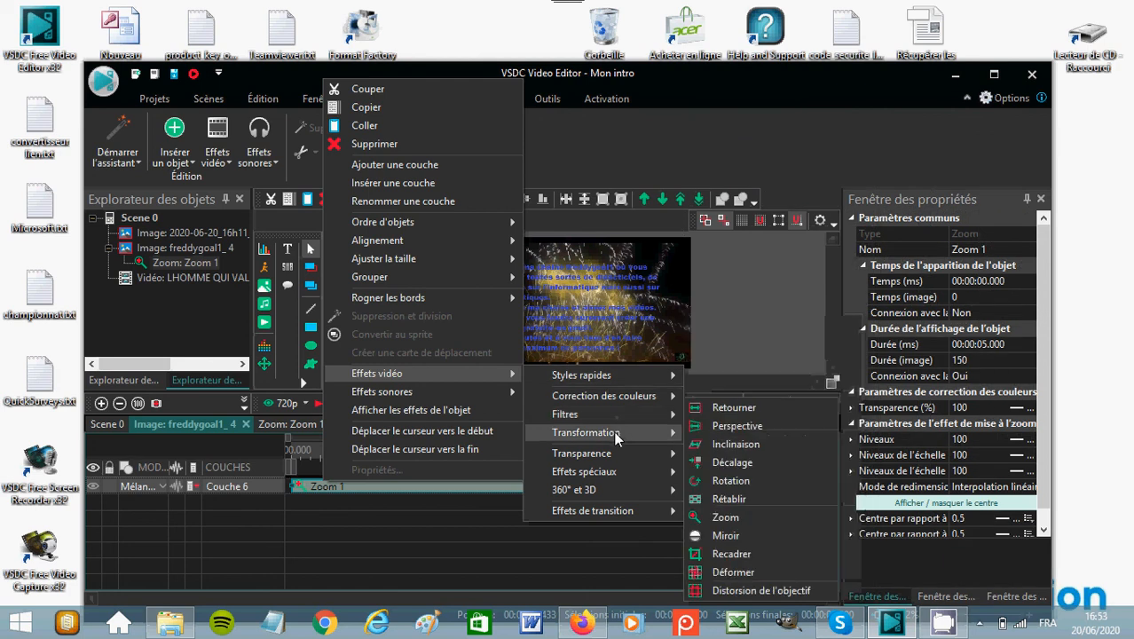
click(712, 517)
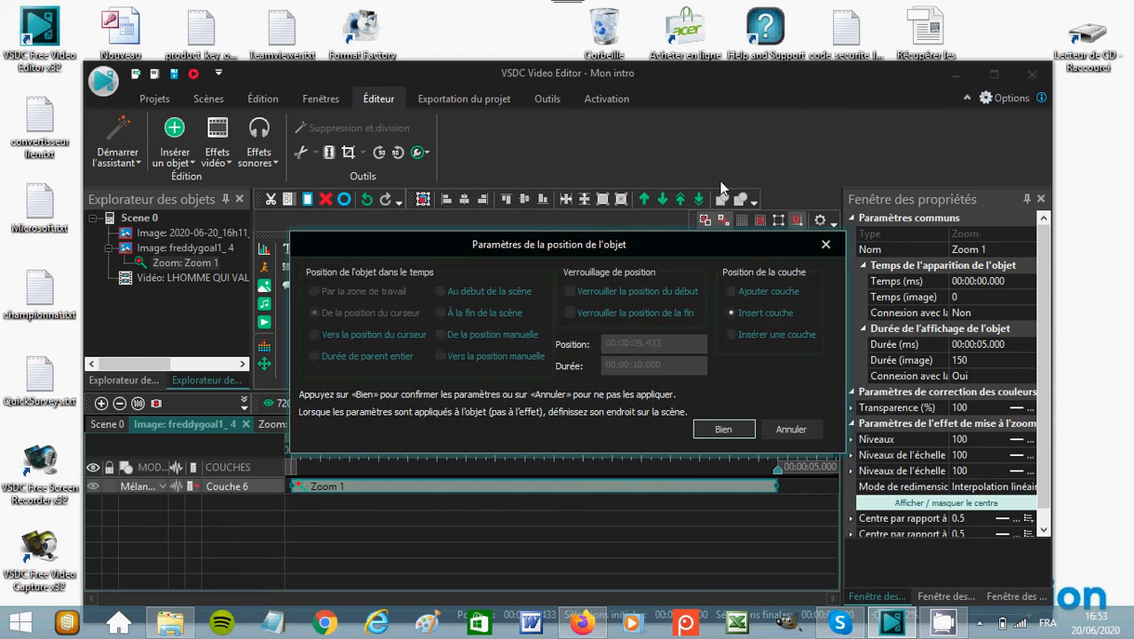
click(441, 293)
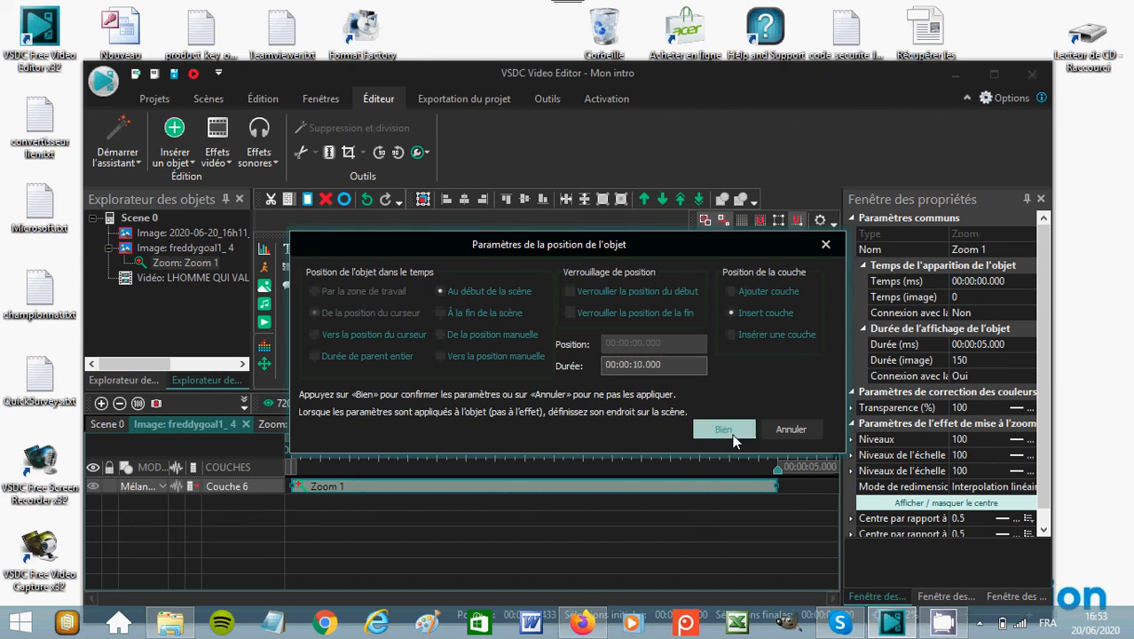
click(726, 430)
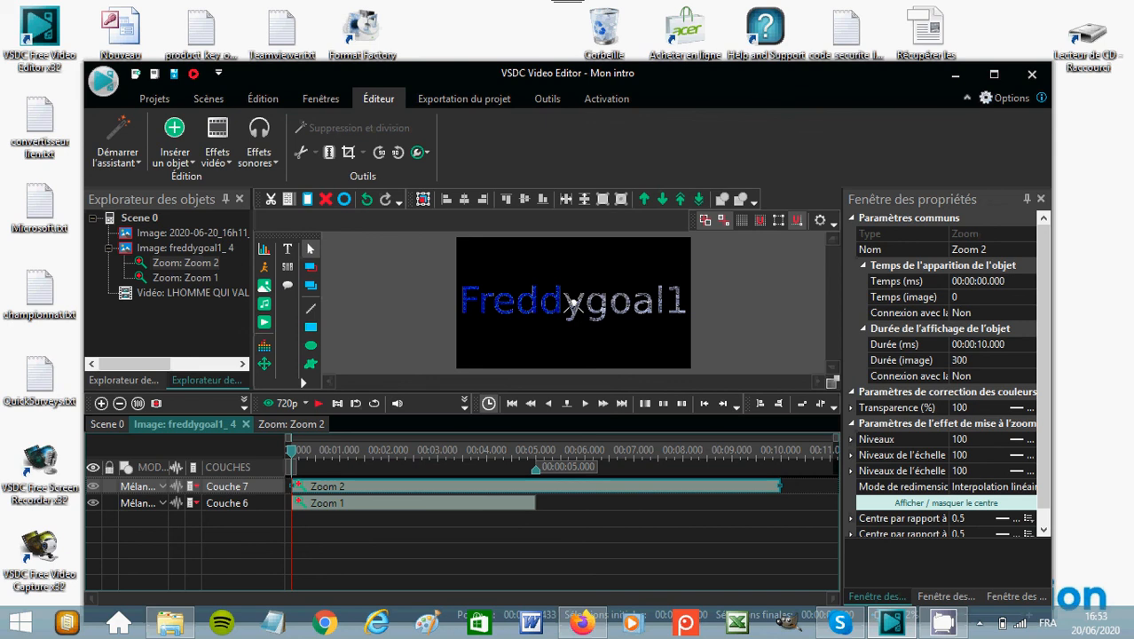
Shift the second Zoom effect's centre to 0.5 by 0.51 and play the scene to preview it.
mouse_move(577, 310)
mouse_down()
mouse_move(598, 324)
mouse_move(572, 304)
mouse_up()
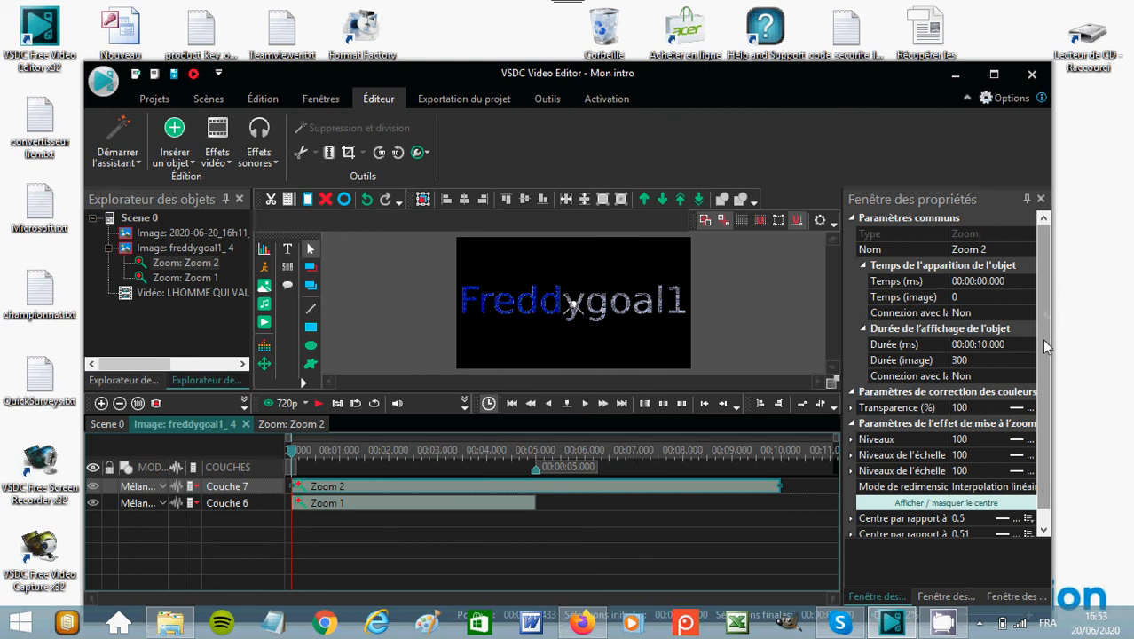
scroll(1053, 412, down, 1)
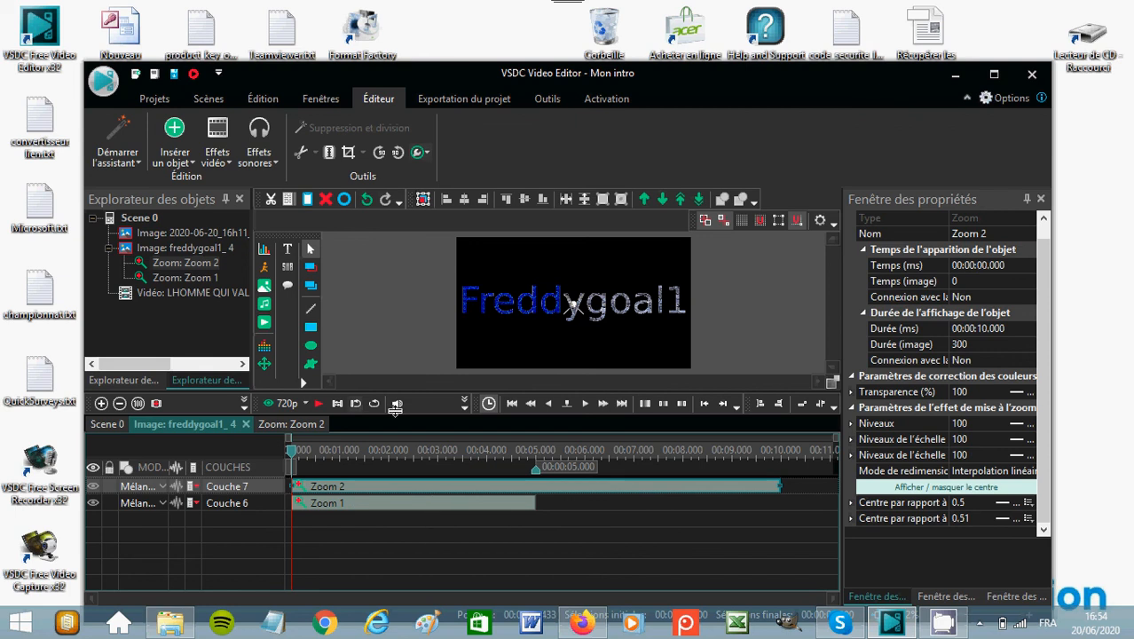
click(319, 403)
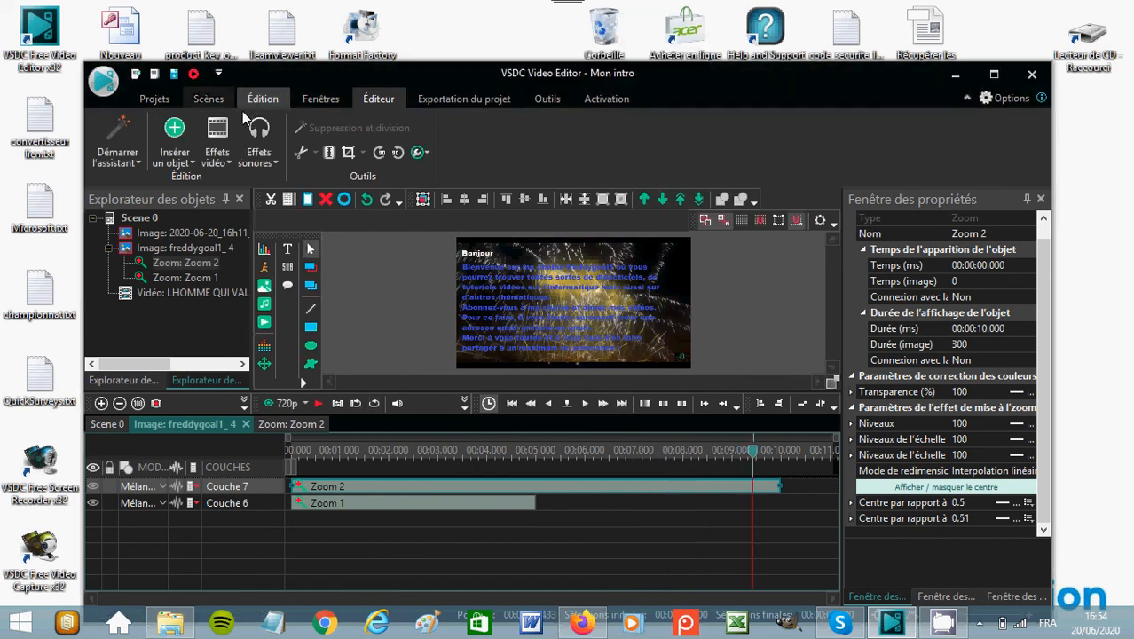
Undo the zoom centre change and both Zoom effects on the freddygoal1 image.
click(217, 152)
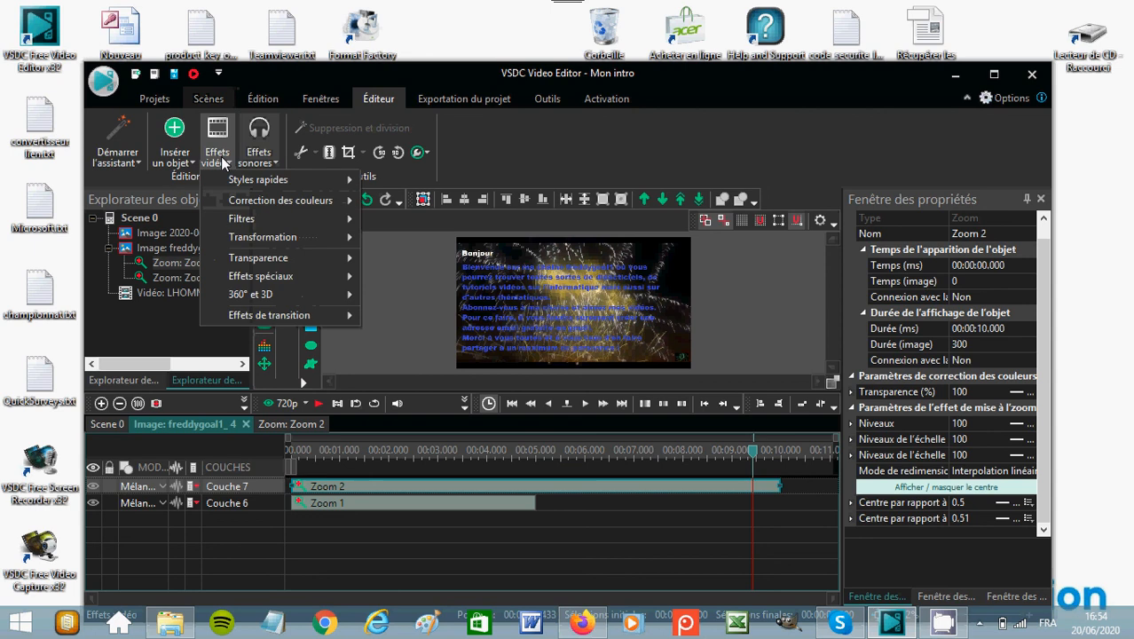
click(263, 99)
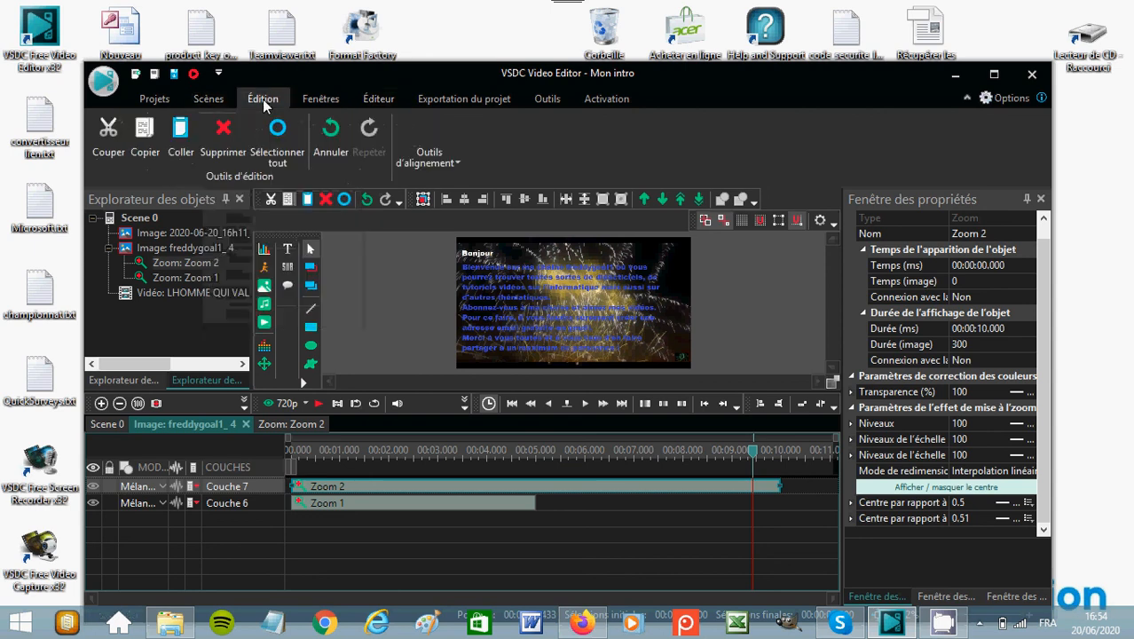
click(328, 132)
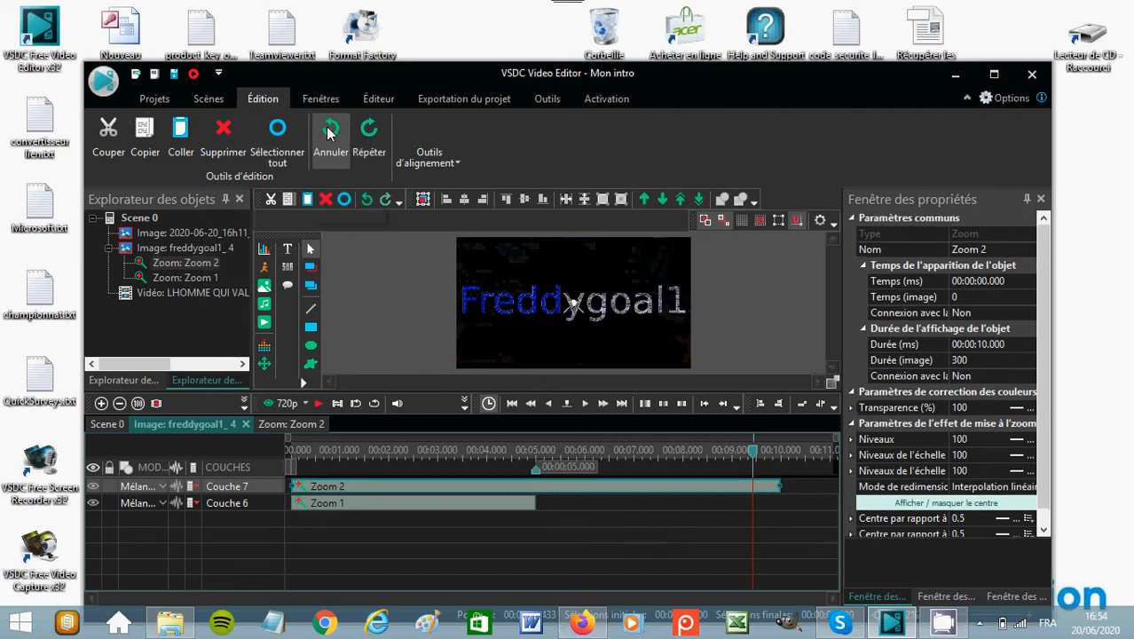
click(330, 140)
click(330, 140)
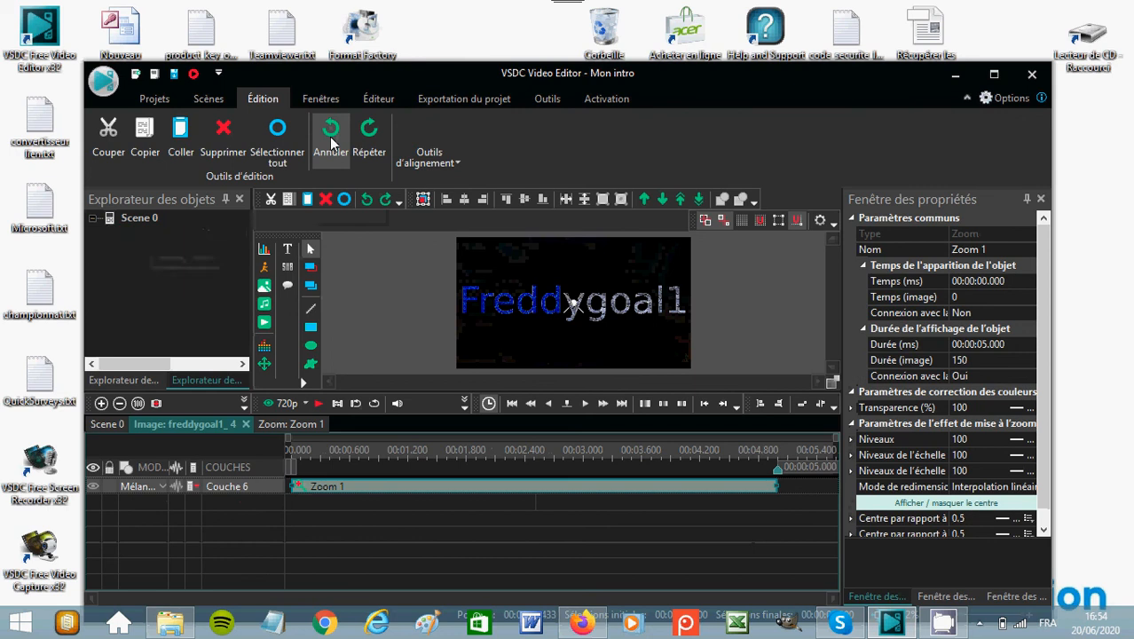
click(334, 144)
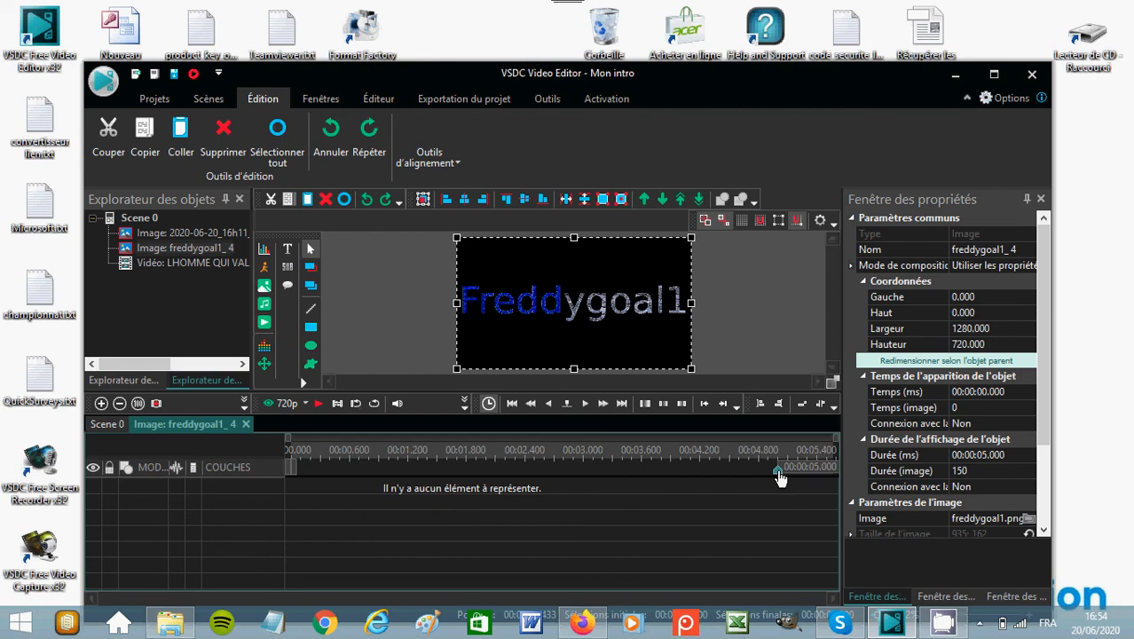
Shorten the freddygoal1 image to a single frame, 00:00:00.033, by moving its end marker to the timeline's start.
drag(779, 471, 775, 470)
mouse_move(557, 479)
mouse_down()
mouse_move(486, 467)
mouse_move(331, 483)
mouse_move(262, 465)
mouse_up()
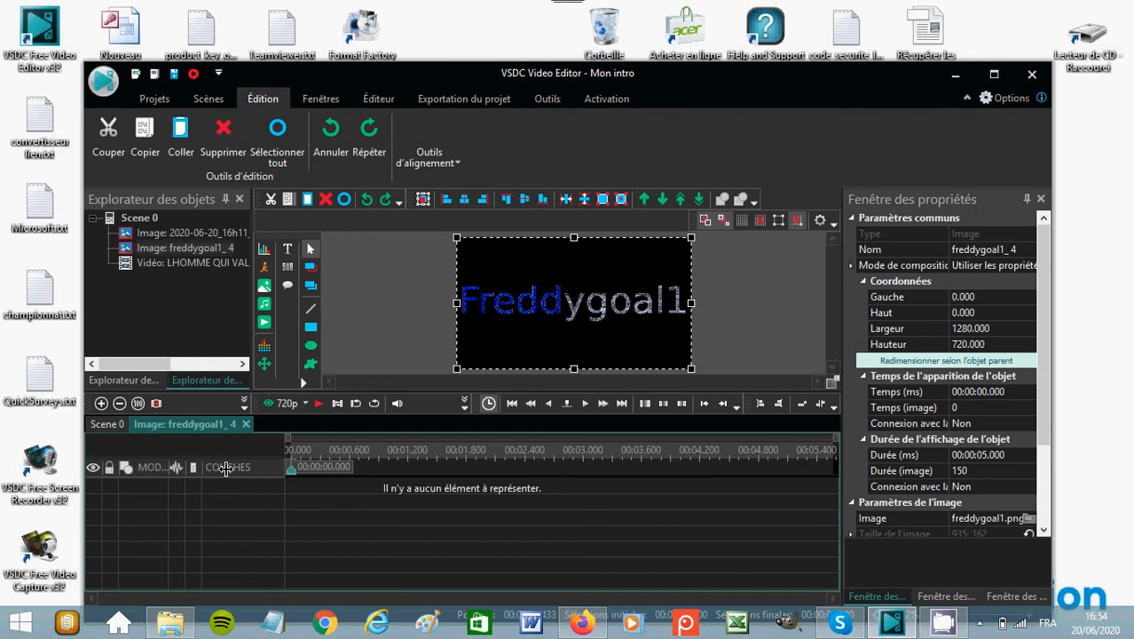
click(354, 405)
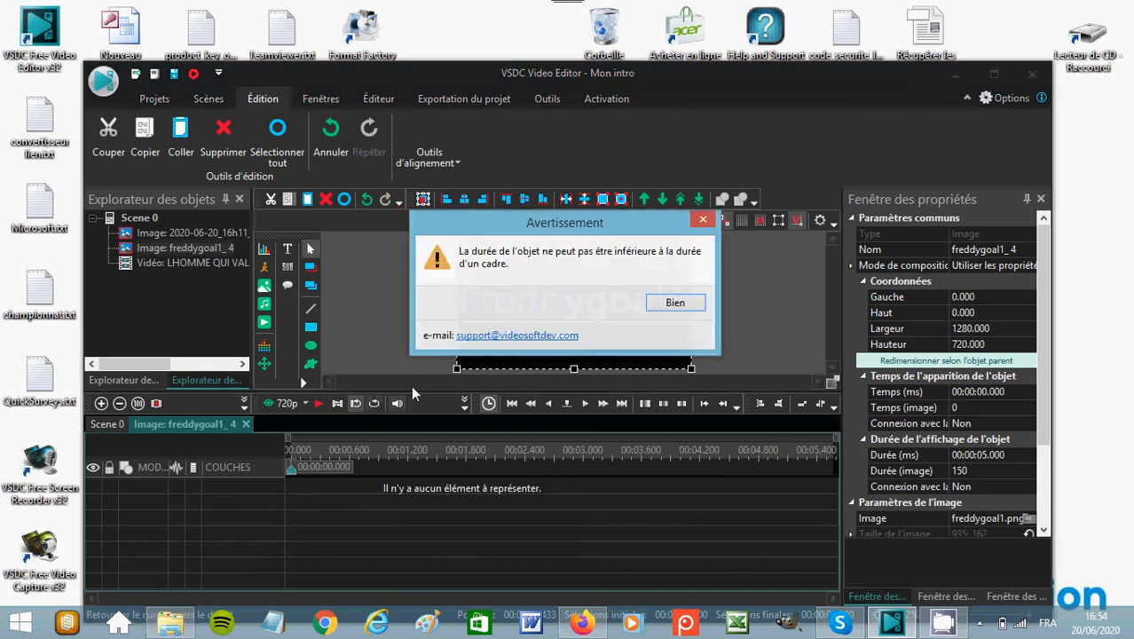
click(674, 304)
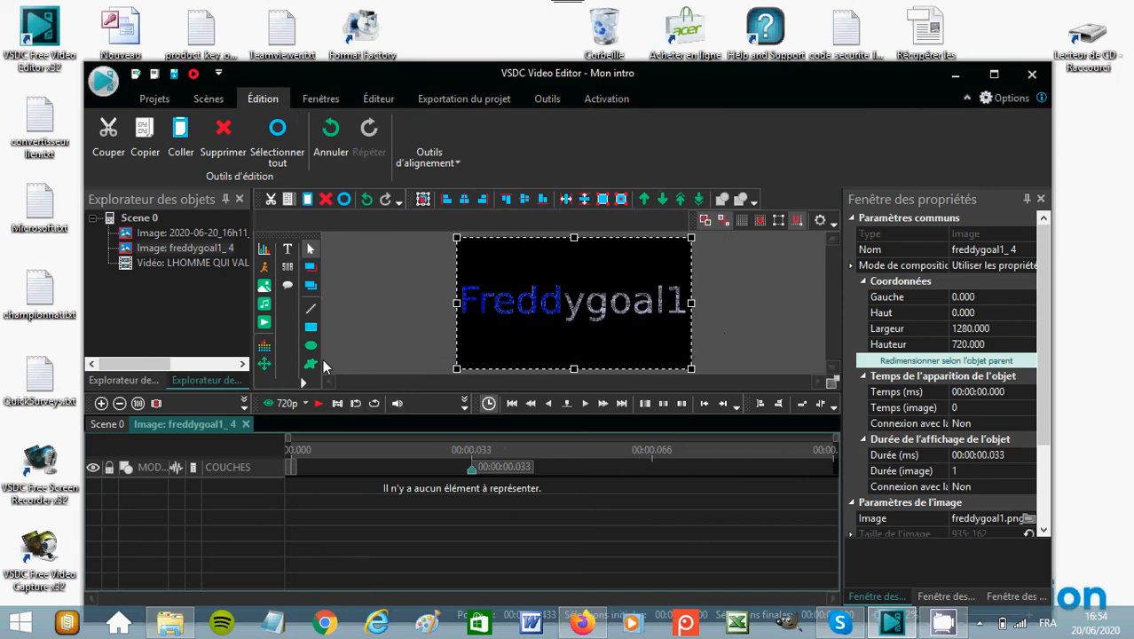
Play the scene to review the shortened freddygoal1 image, stopping the playback when done.
click(320, 403)
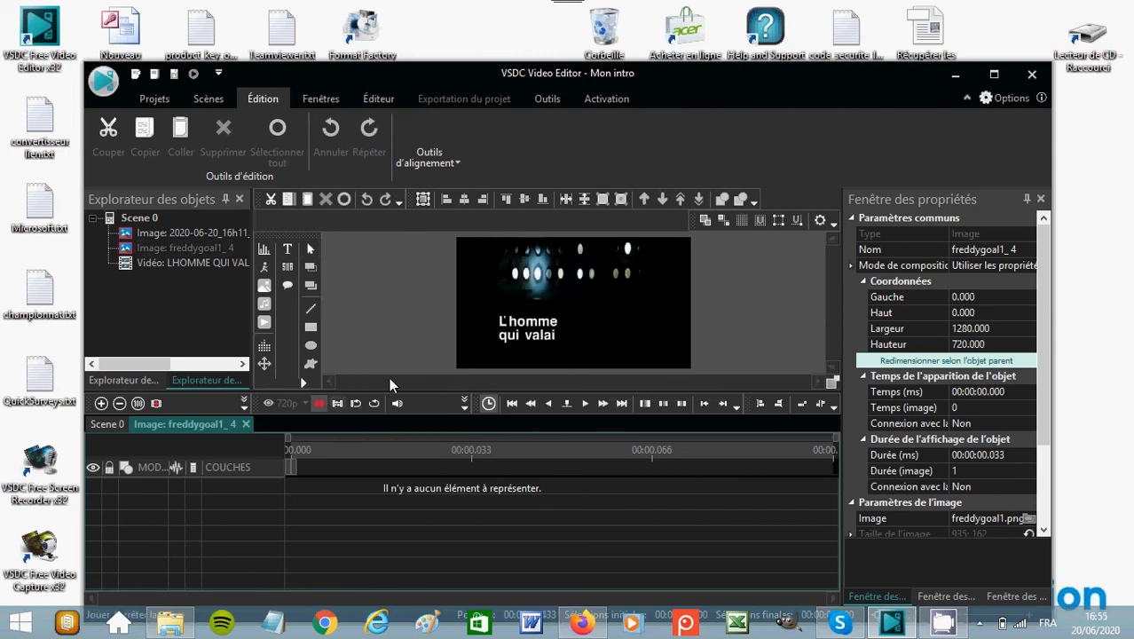
click(318, 404)
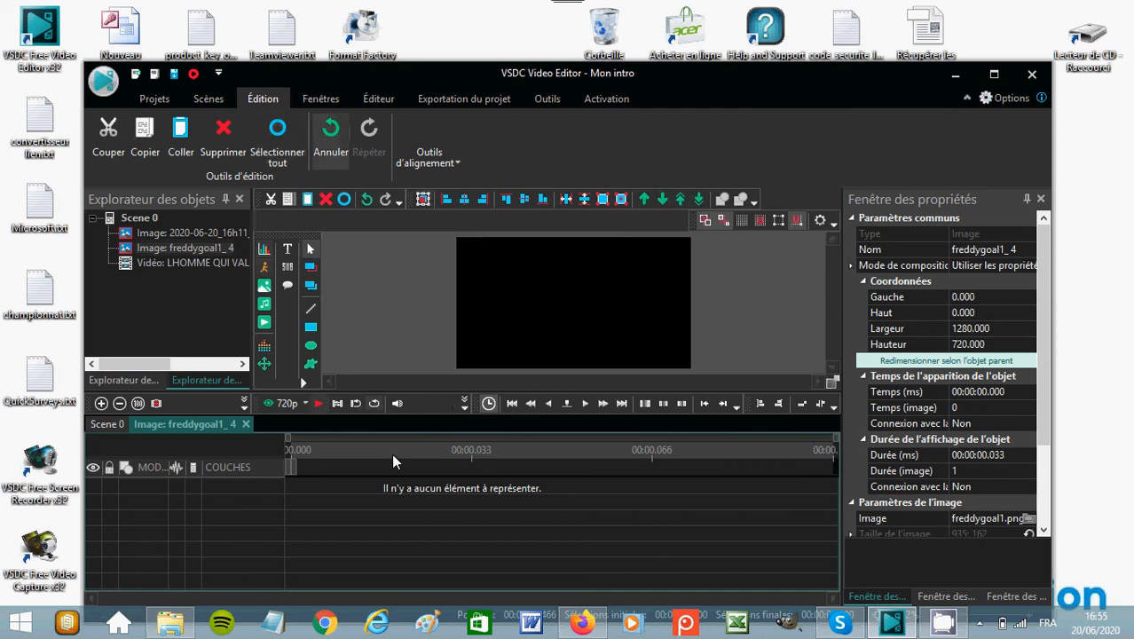
click(348, 443)
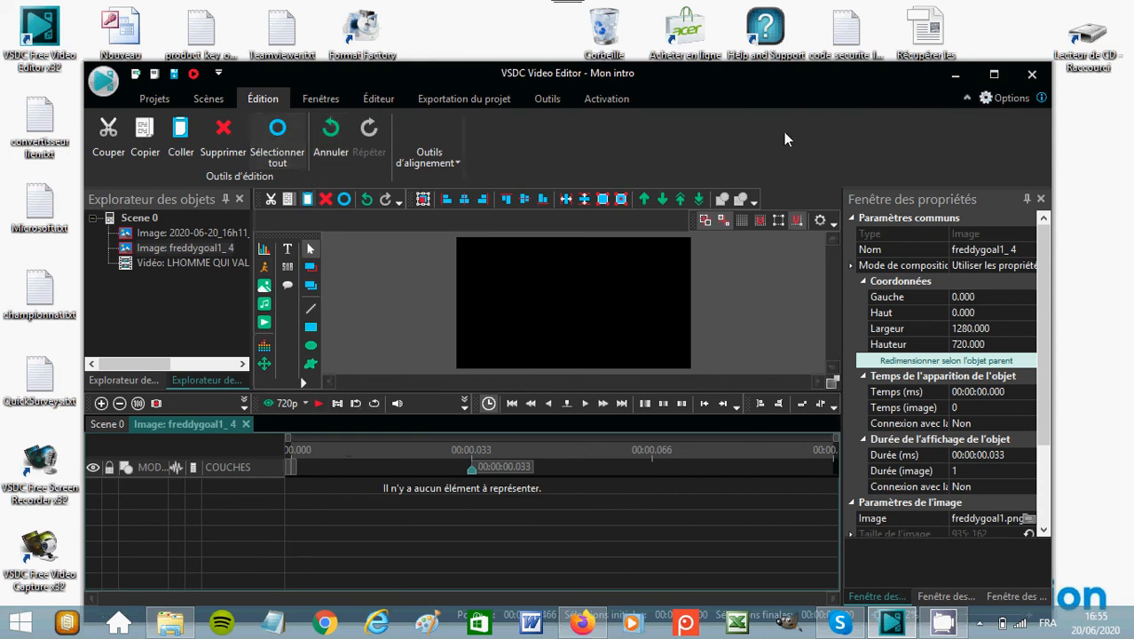
Set up the project export for the Internet in FLV format.
click(477, 100)
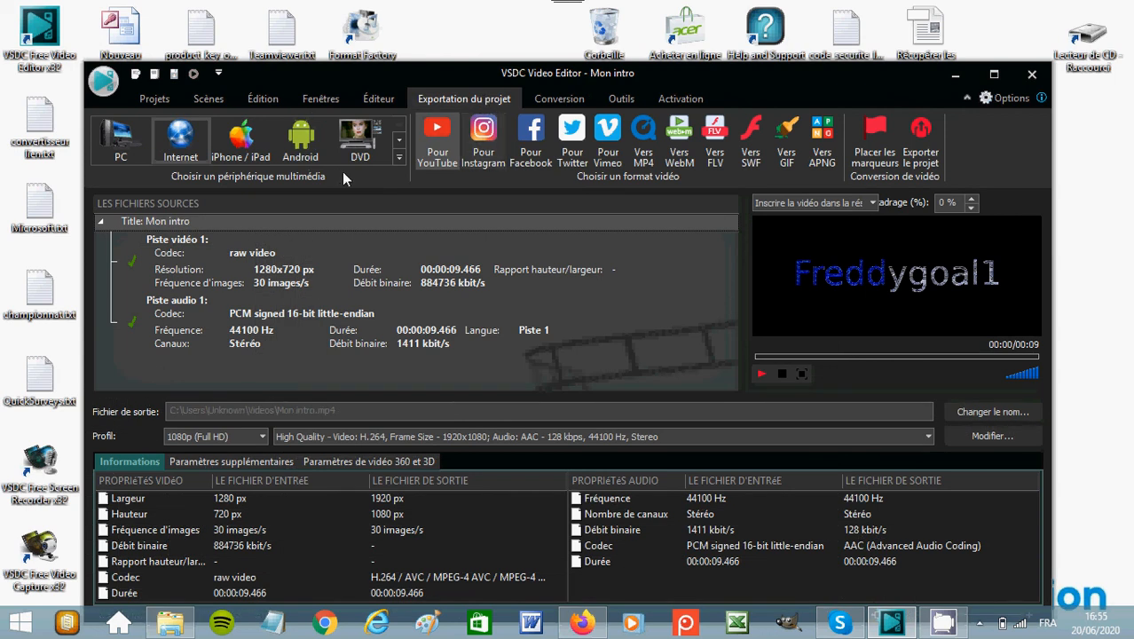
click(717, 167)
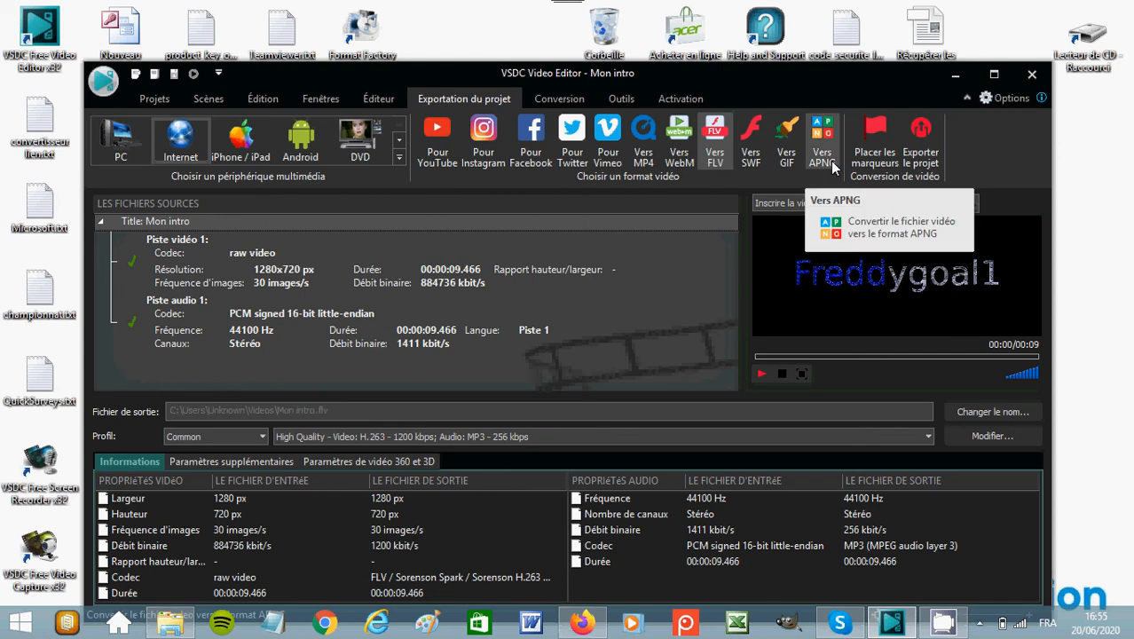
right_click(714, 160)
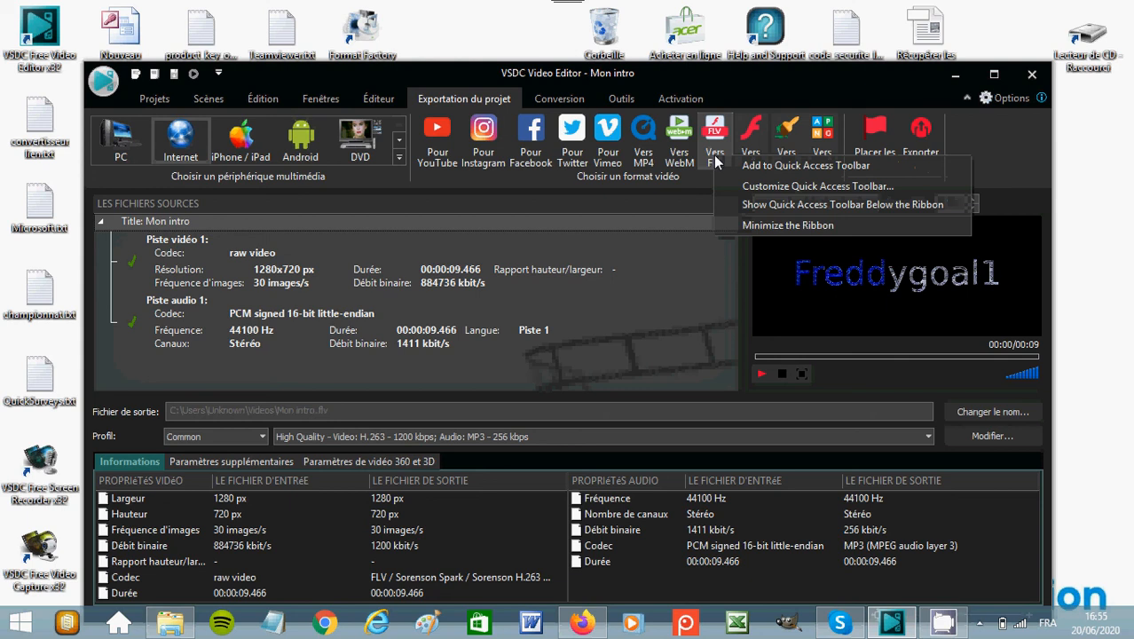
click(715, 151)
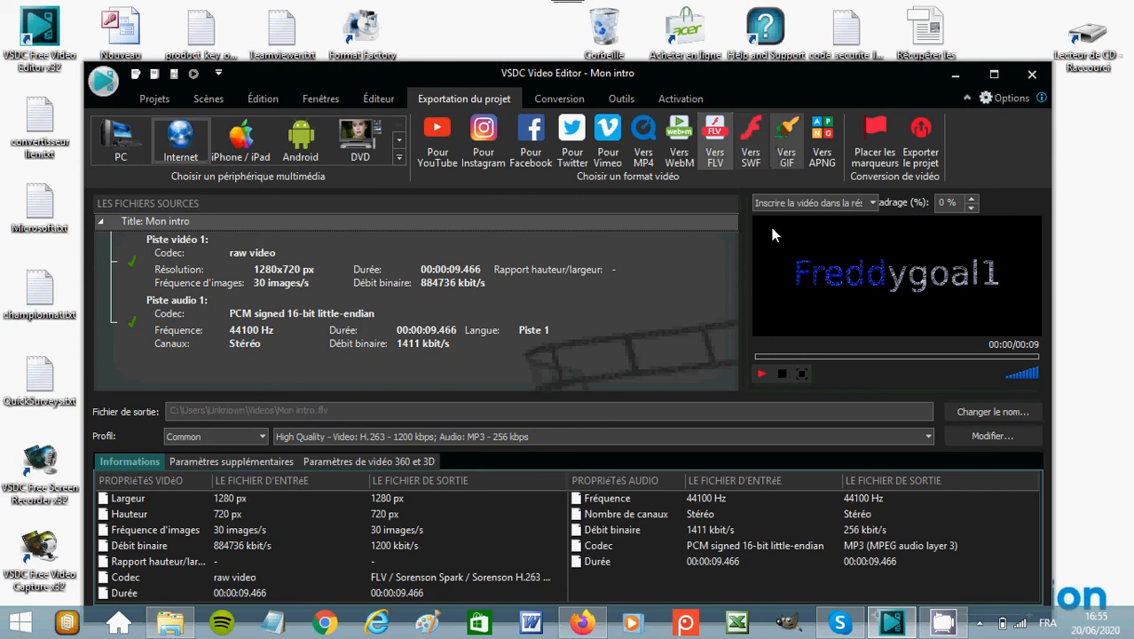
Export the project as Mon intro.flv without the premium features, then dismiss the choice of program for the .htm file.
click(937, 168)
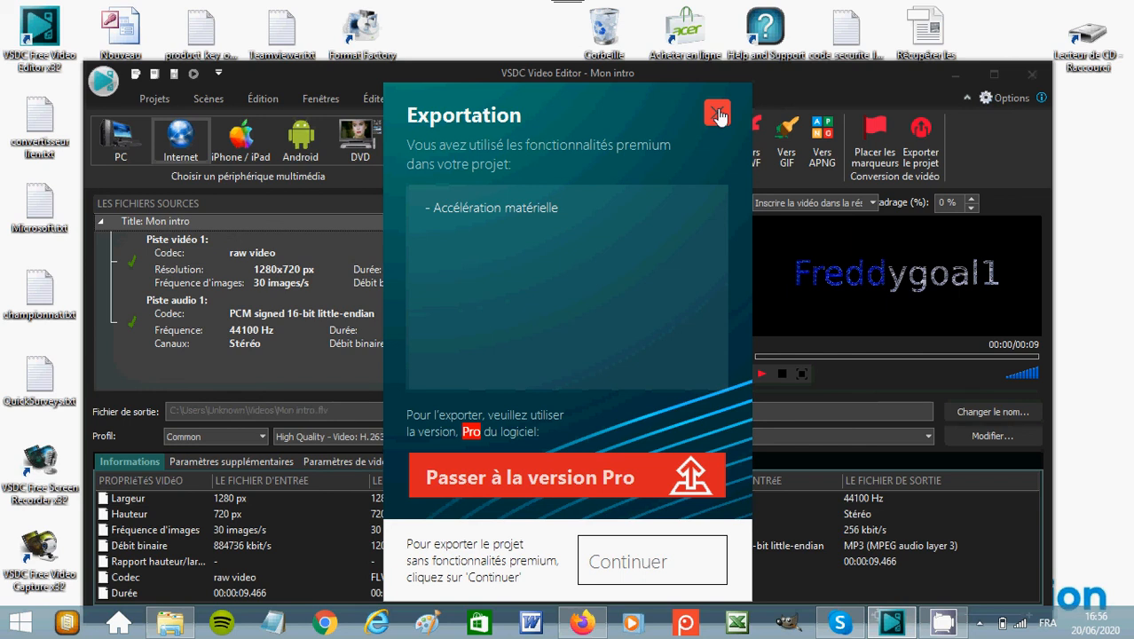
click(642, 568)
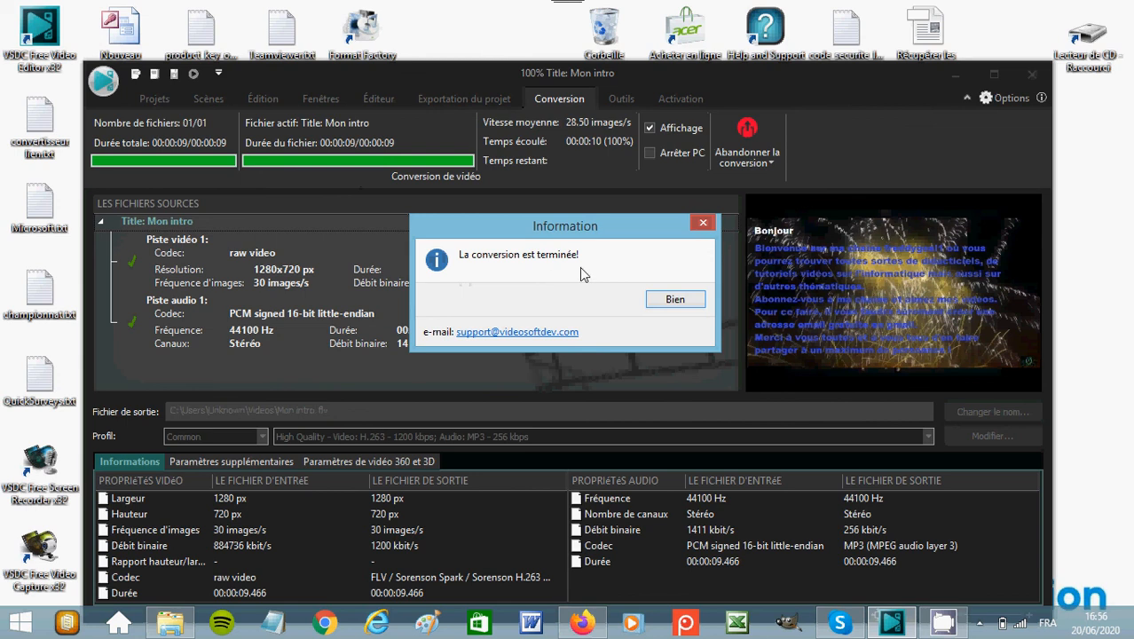
click(671, 301)
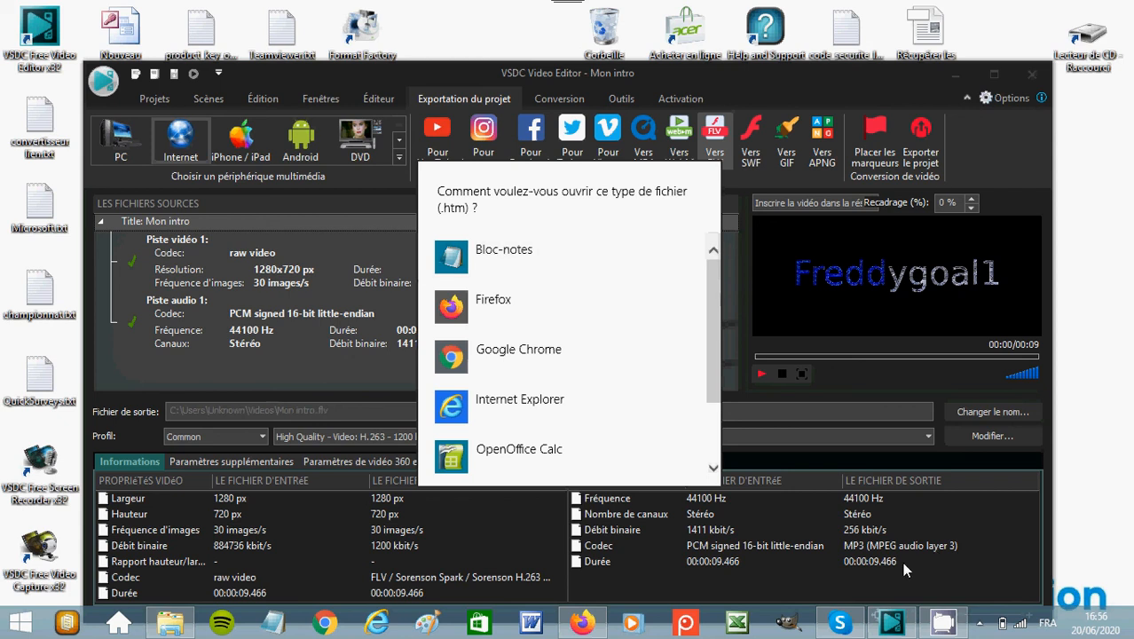
click(960, 578)
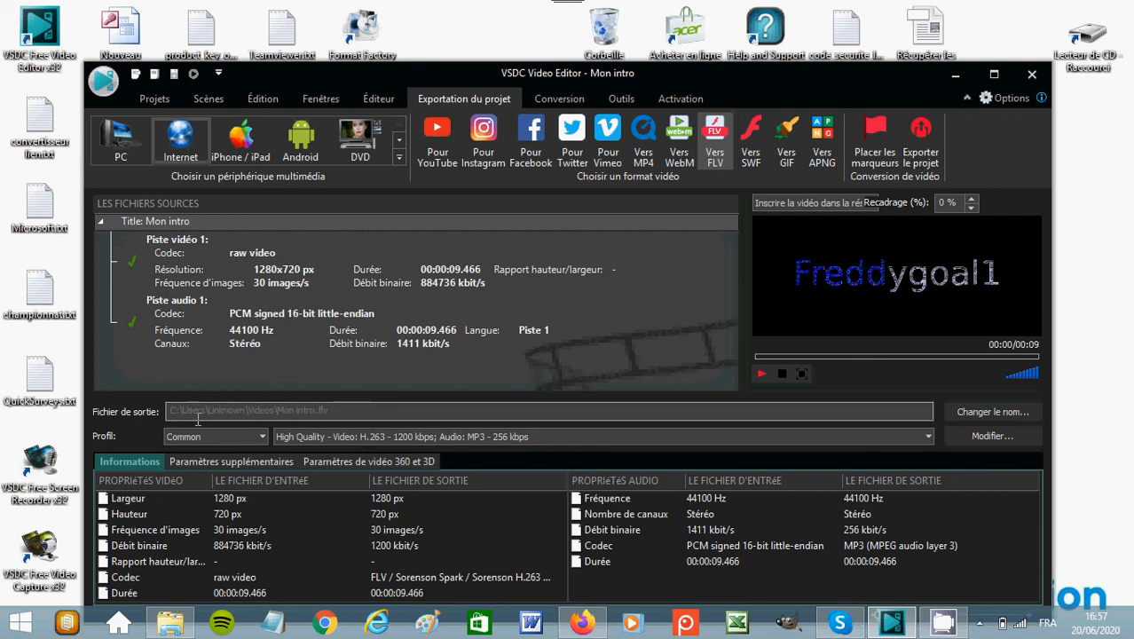
Highlight the full output file path of the exported video.
click(346, 408)
drag(344, 409, 254, 410)
drag(44, 387, 7, 392)
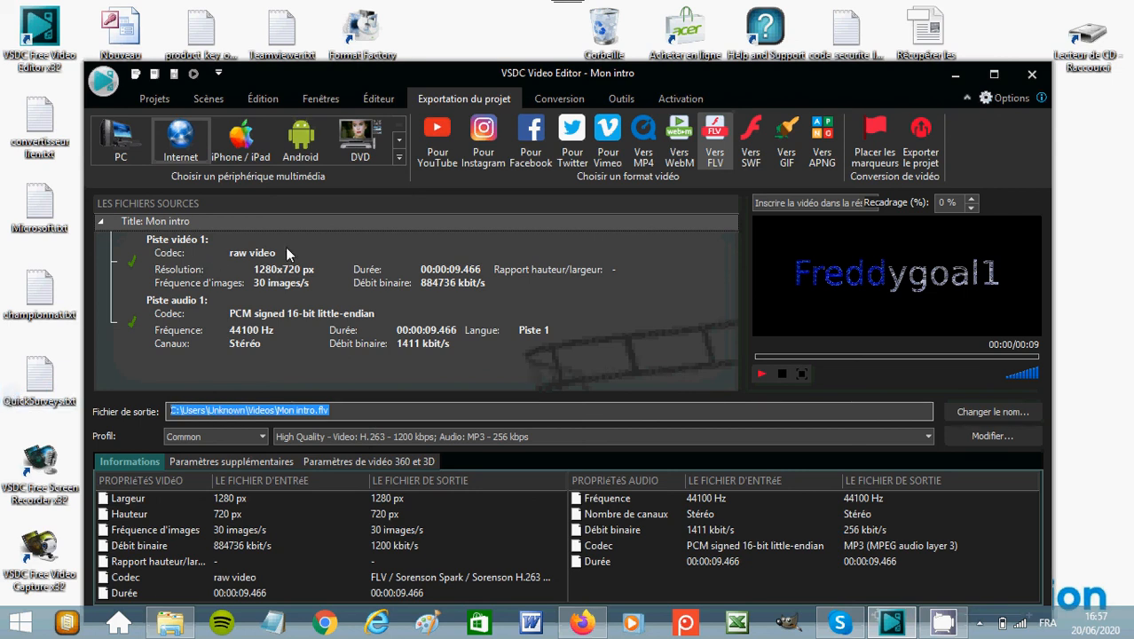
Switch to File Explorer and browse from Ce PC to the export folder Acer (C:) > Utilisateurs > Unknown > Vidéos.
click(159, 626)
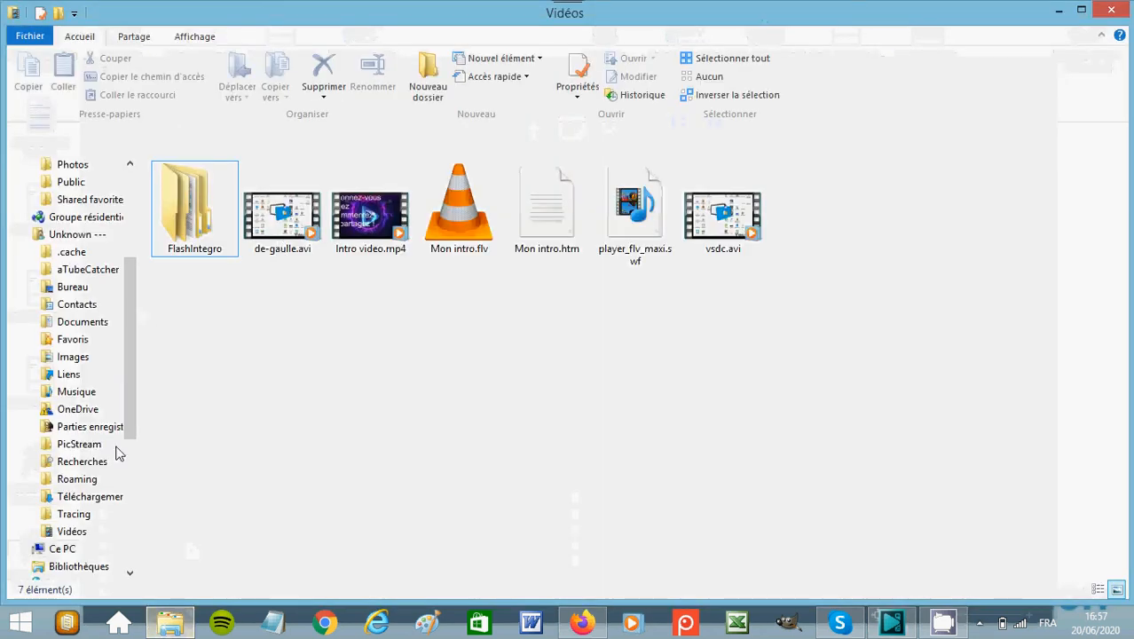
scroll(128, 448, down, 2)
click(60, 446)
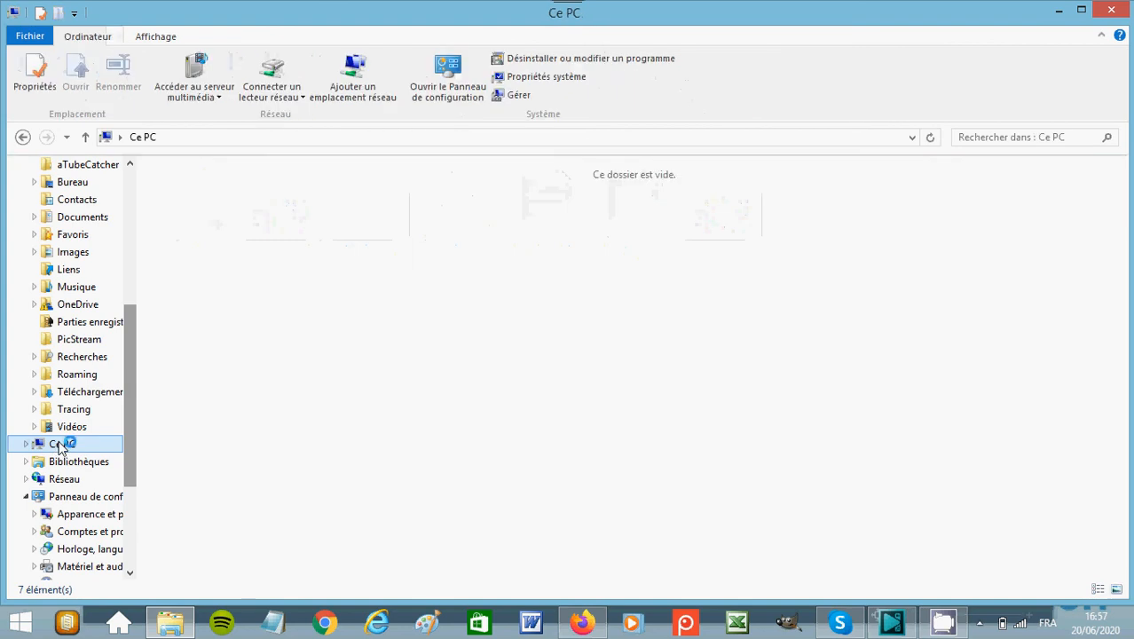
click(201, 323)
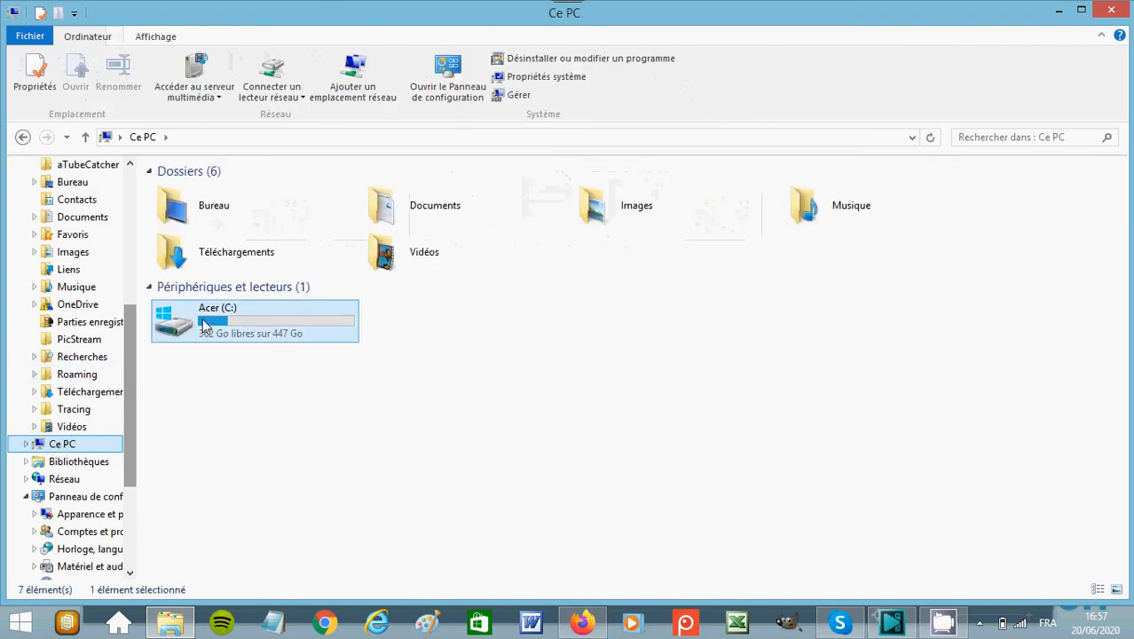
double_click(196, 325)
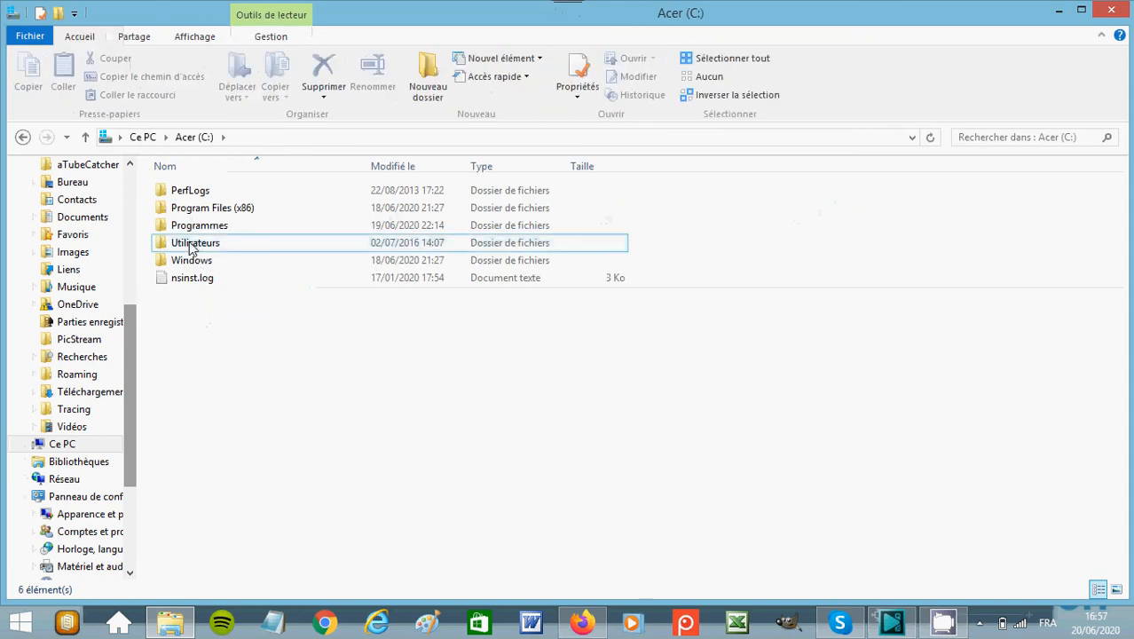
double_click(190, 242)
double_click(183, 206)
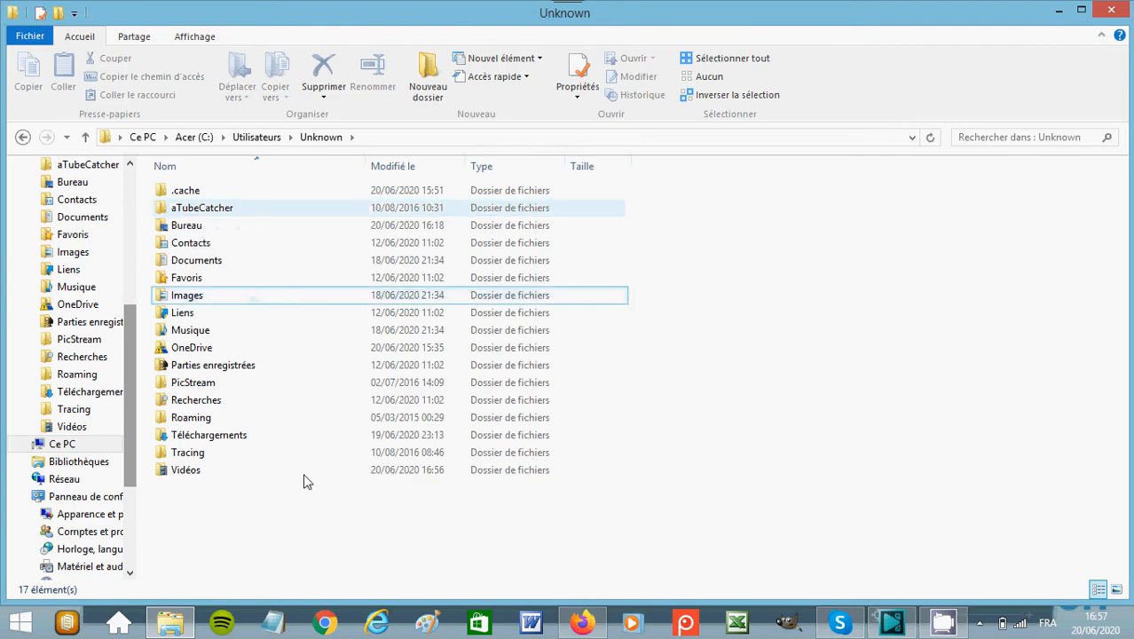
double_click(187, 472)
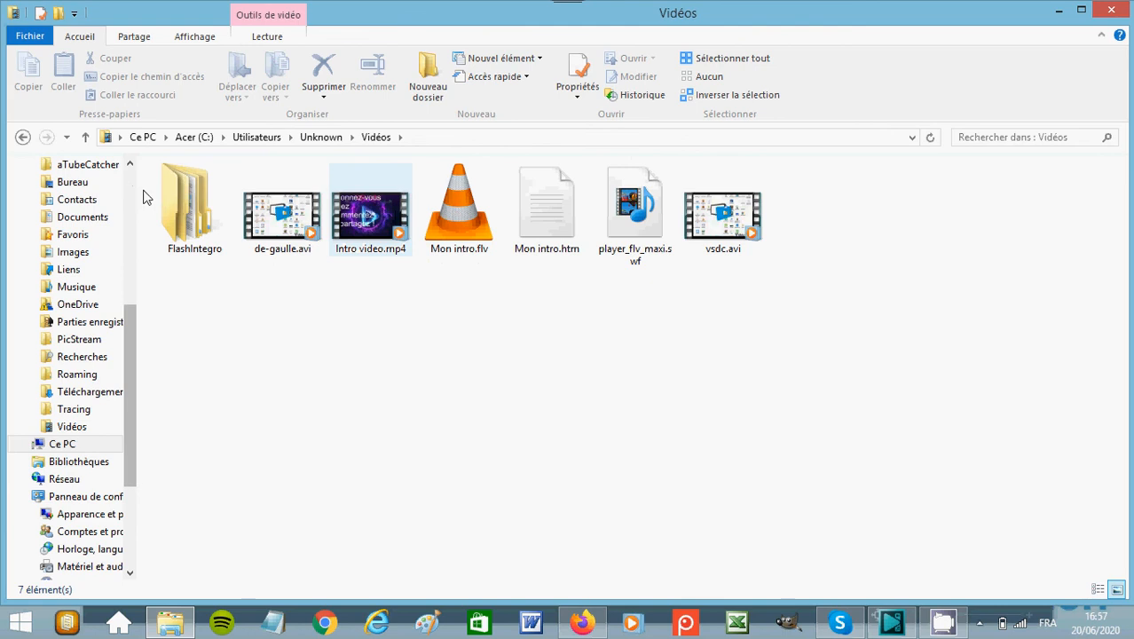
Play the exported Mon intro.flv with VLC to check it, then close the player.
right_click(466, 224)
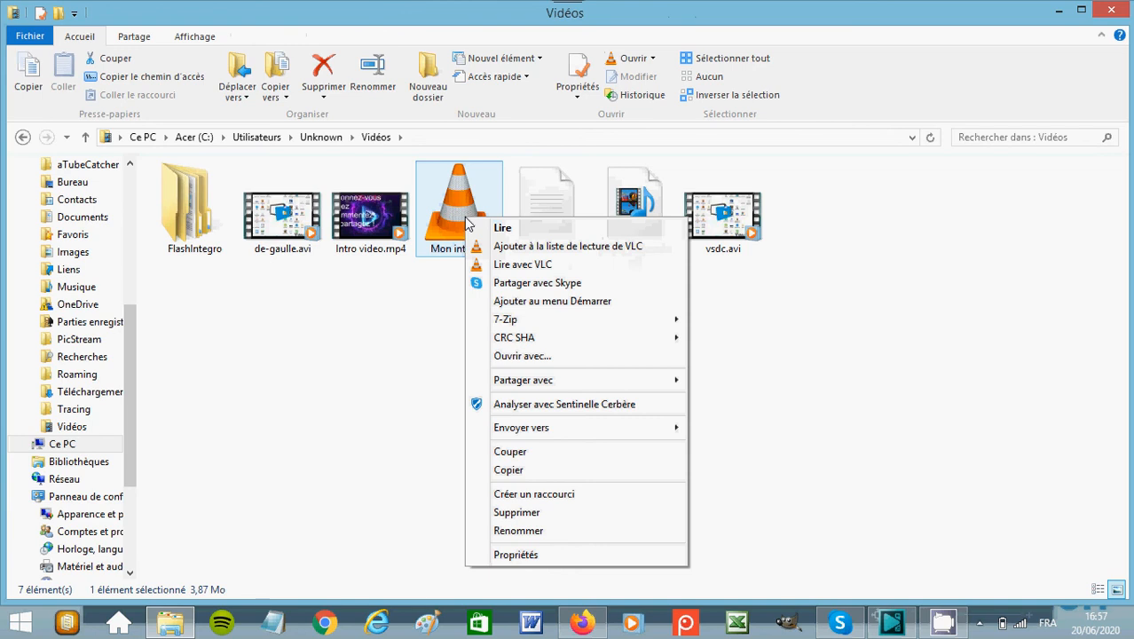
click(533, 266)
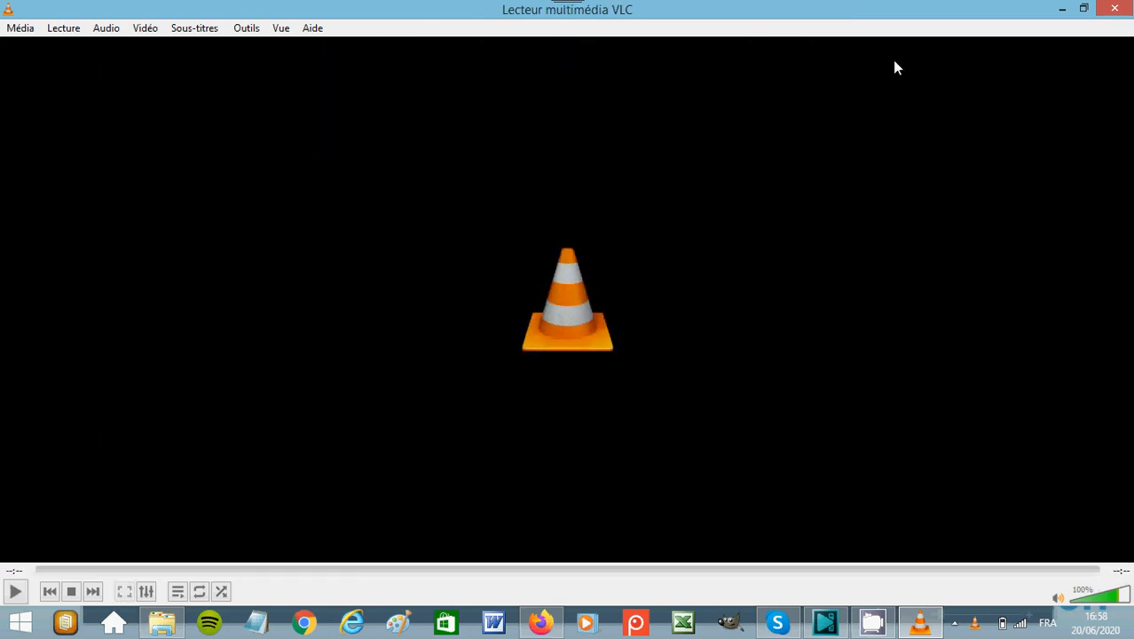
click(1118, 11)
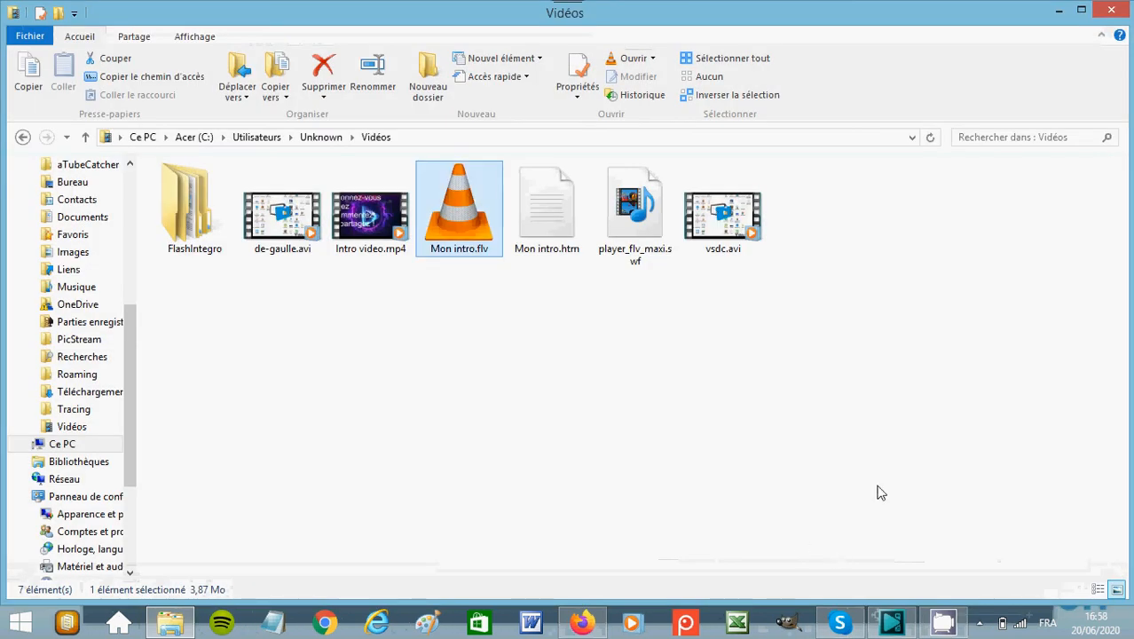
Switch back to VSDC Video Editor and close it, saving the project as Mon intro.vproj in the FlashIntegro VideoEditor folder.
click(893, 624)
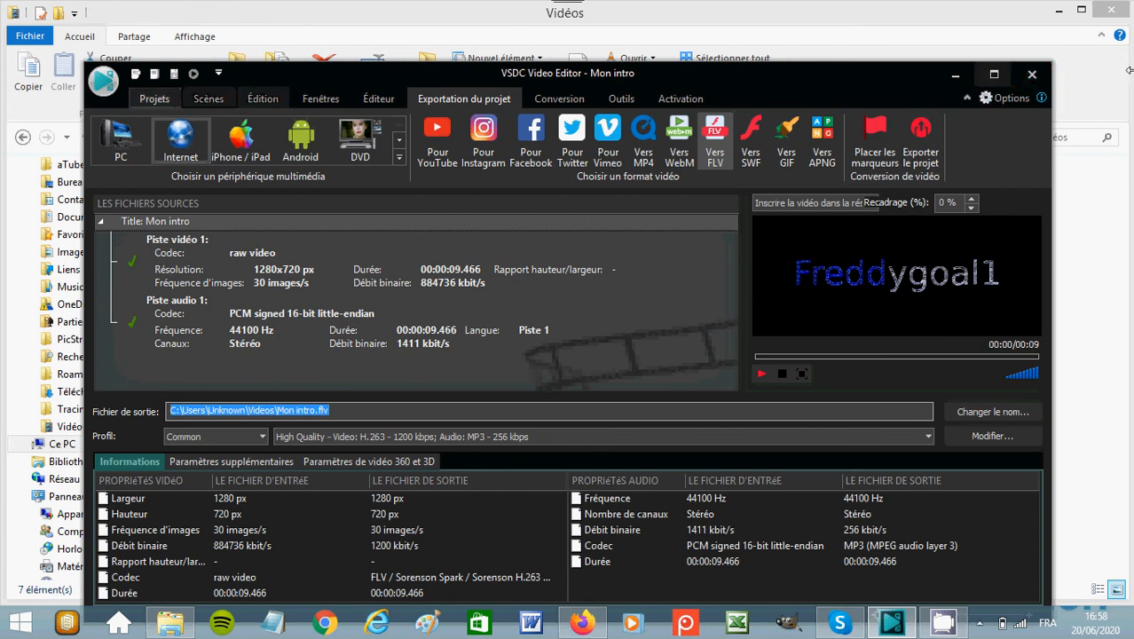
click(1032, 73)
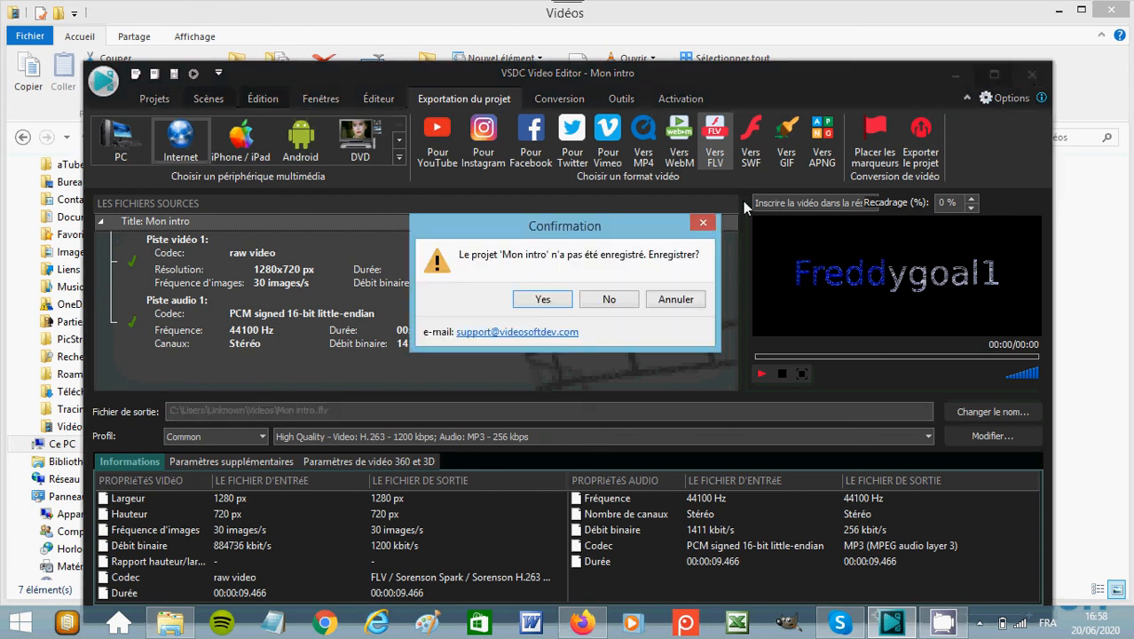
click(544, 300)
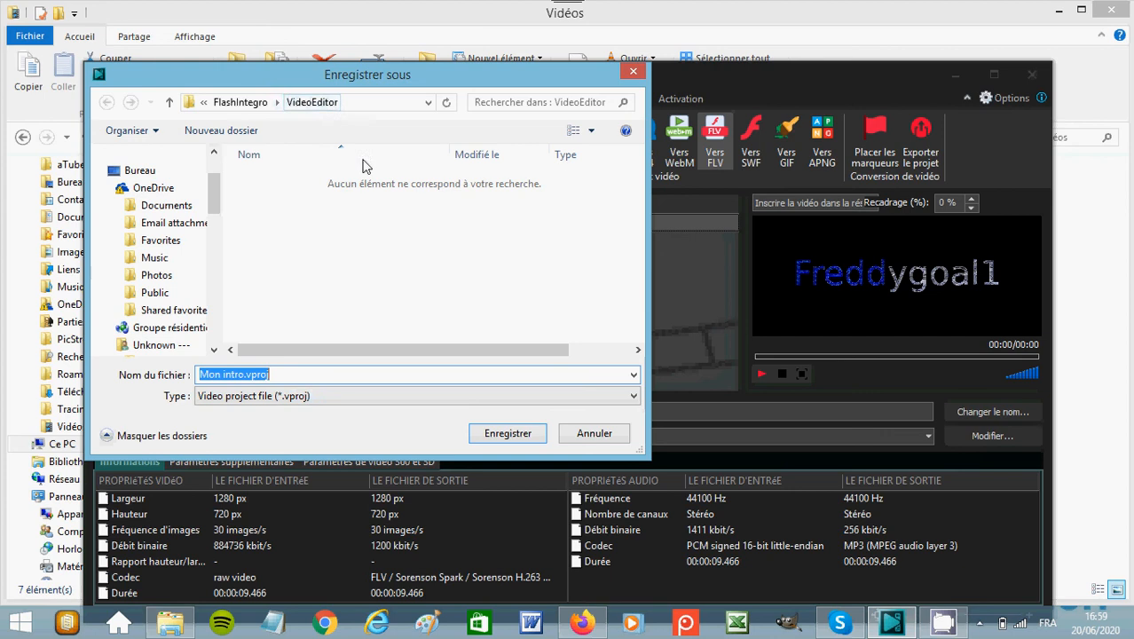
click(521, 442)
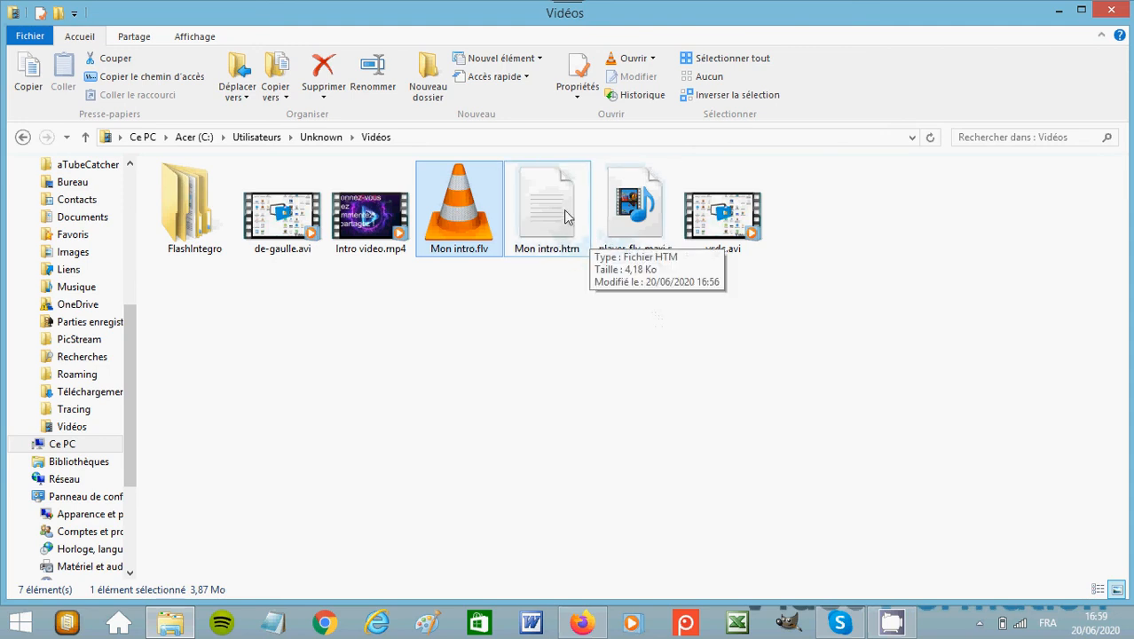
Look for the saved project in the FlashIntegro > VideoDownloader folder, then return to the Vidéos folder.
double_click(200, 203)
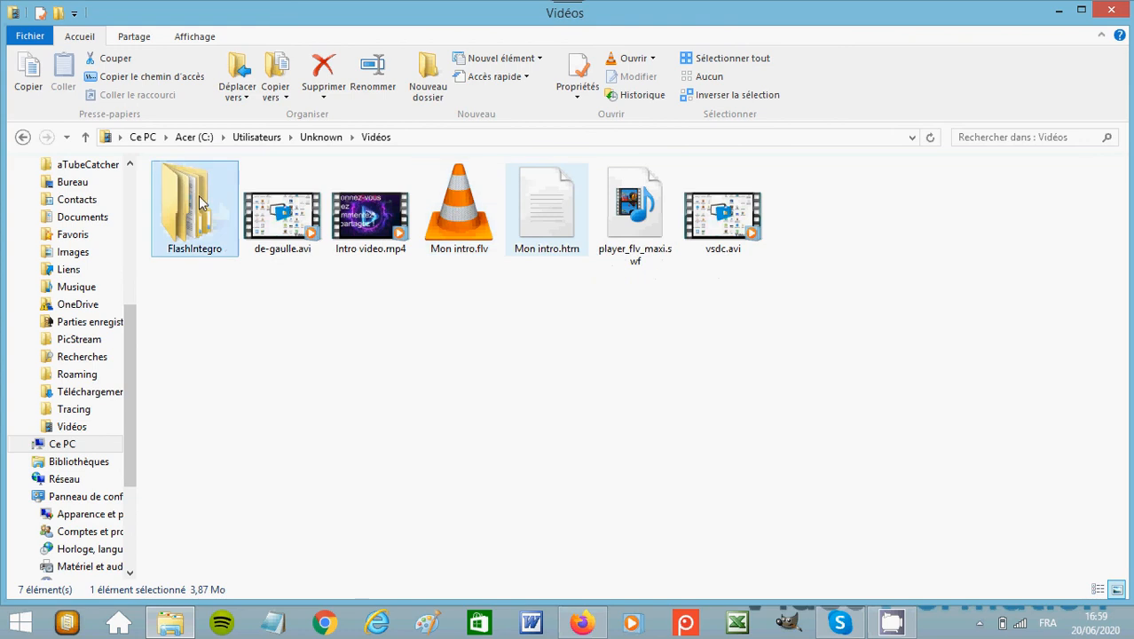
double_click(198, 196)
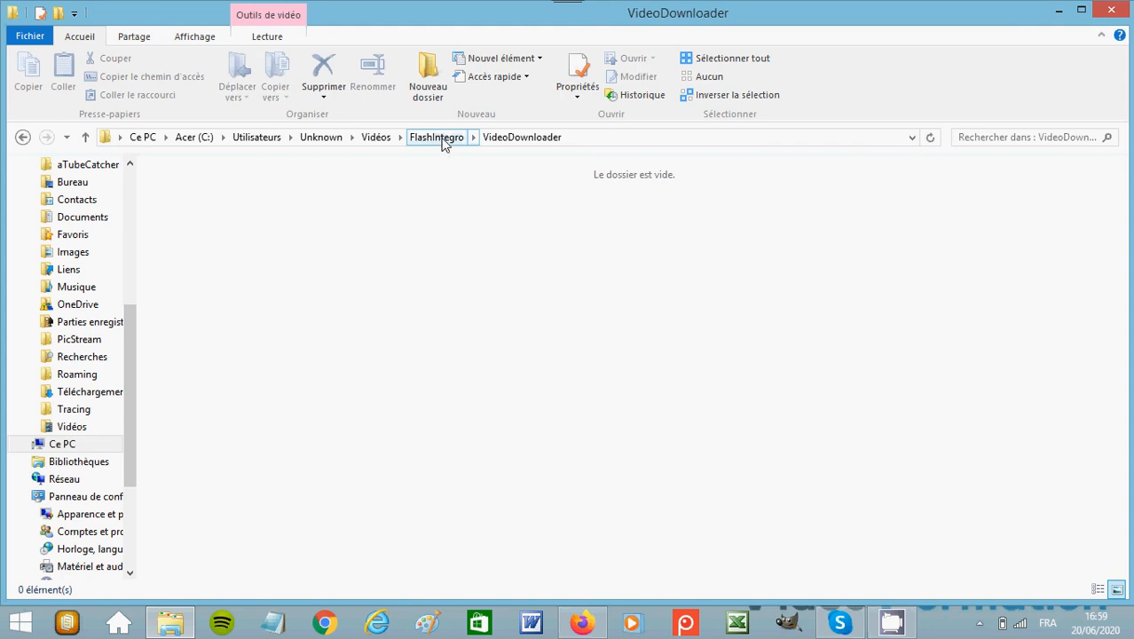
click(378, 139)
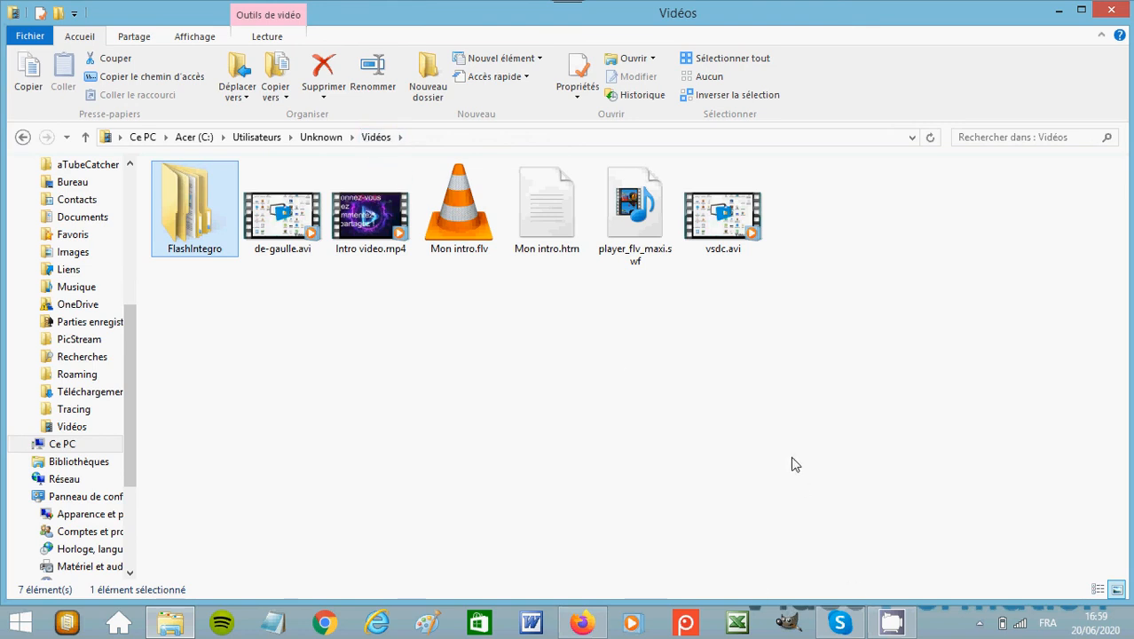
Retrace the path from the C: drive through the Unknown user's Vidéos folder to VideoDownloader, checking for the project, then return to Vidéos.
click(188, 137)
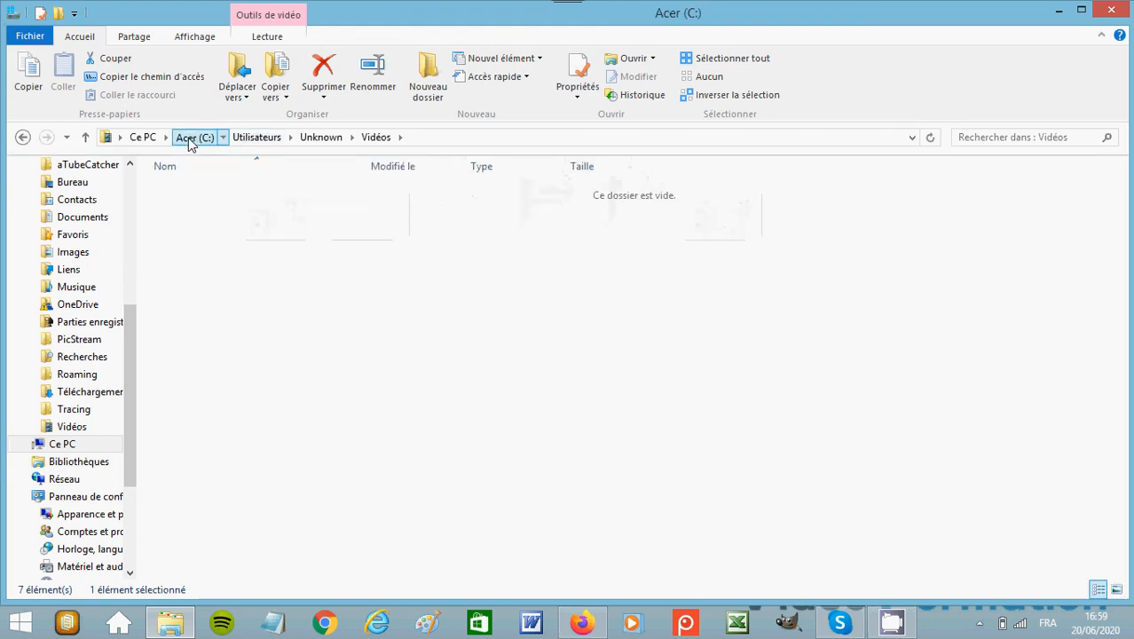
double_click(206, 244)
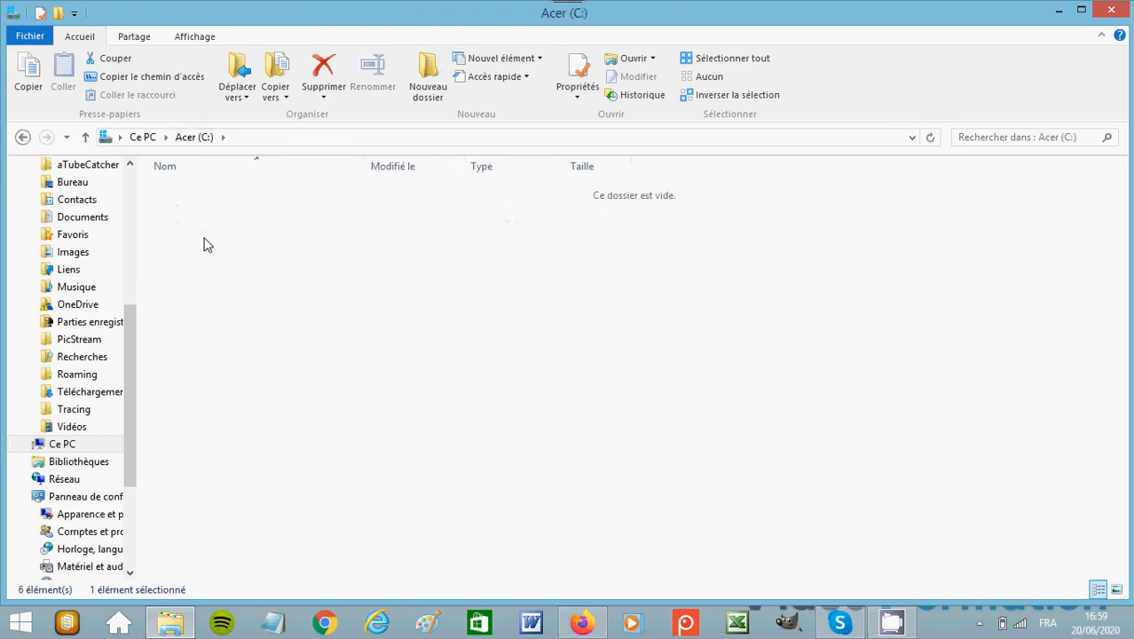
double_click(207, 211)
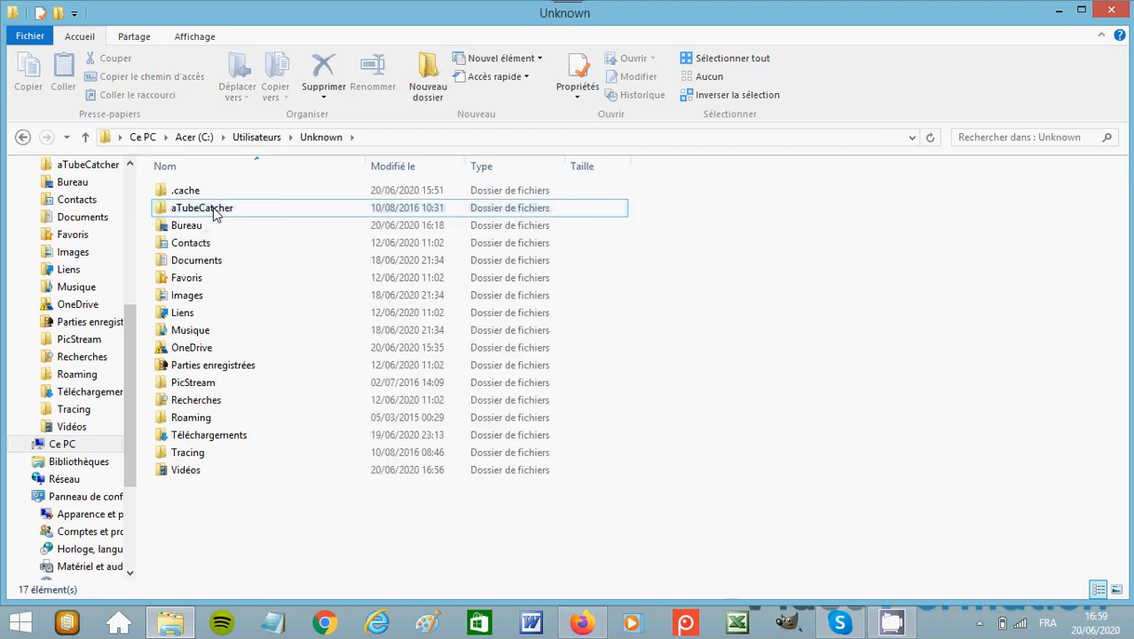
click(185, 472)
double_click(185, 472)
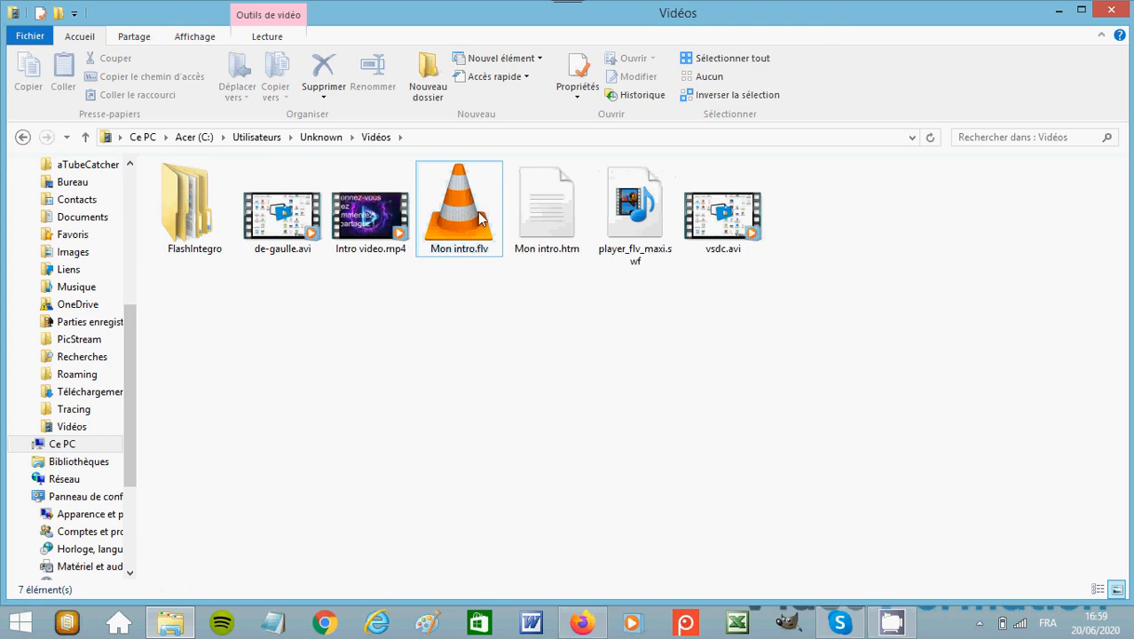
double_click(183, 208)
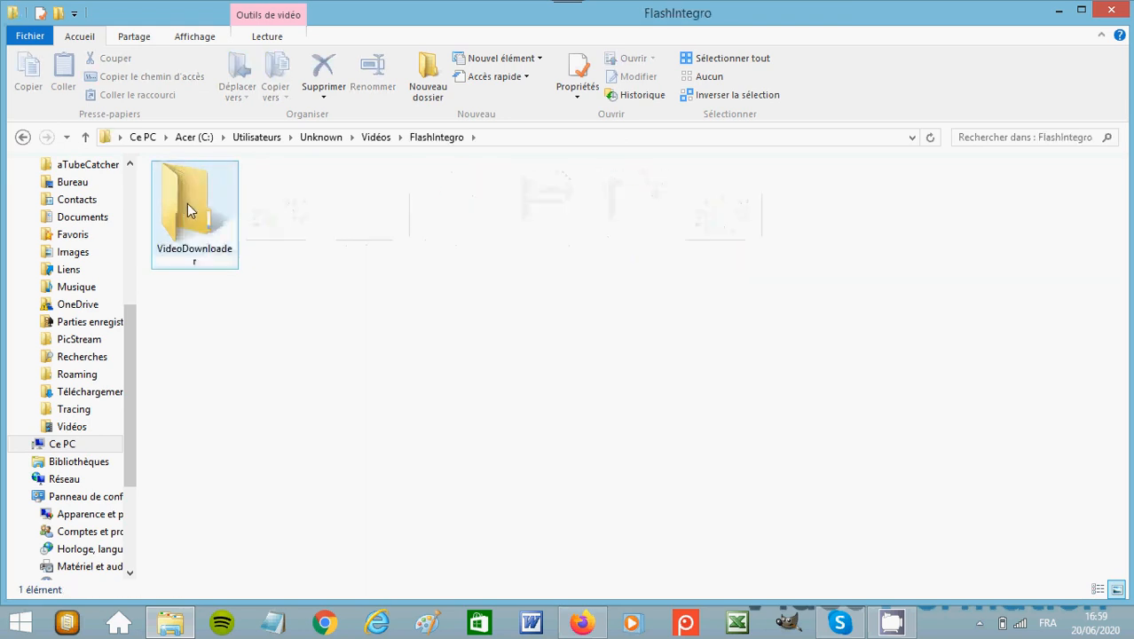
double_click(187, 209)
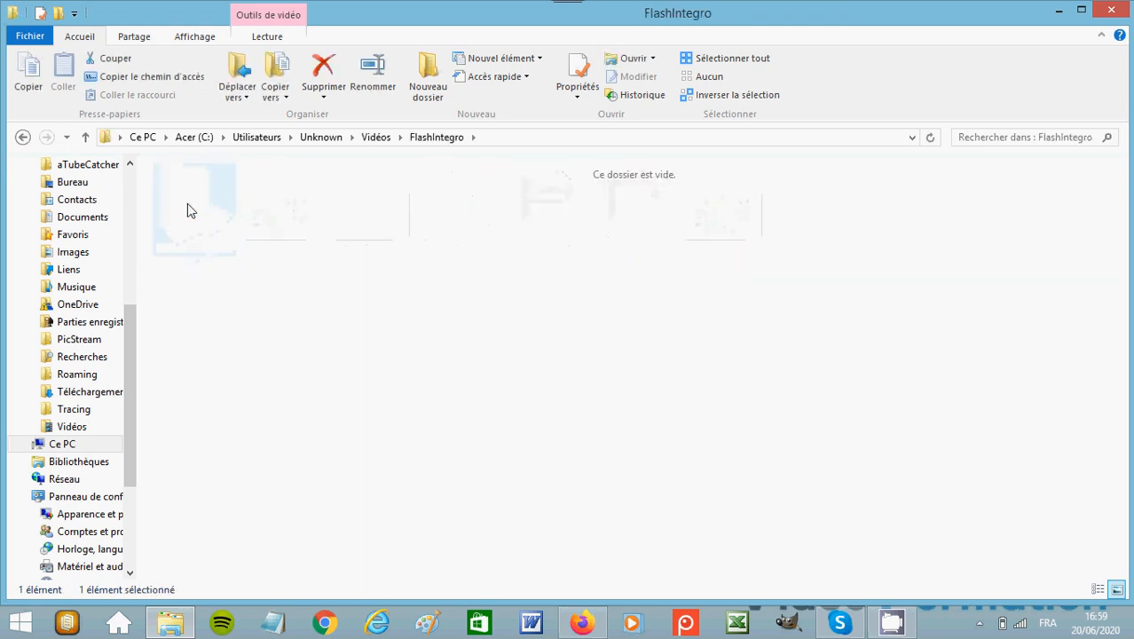
click(380, 138)
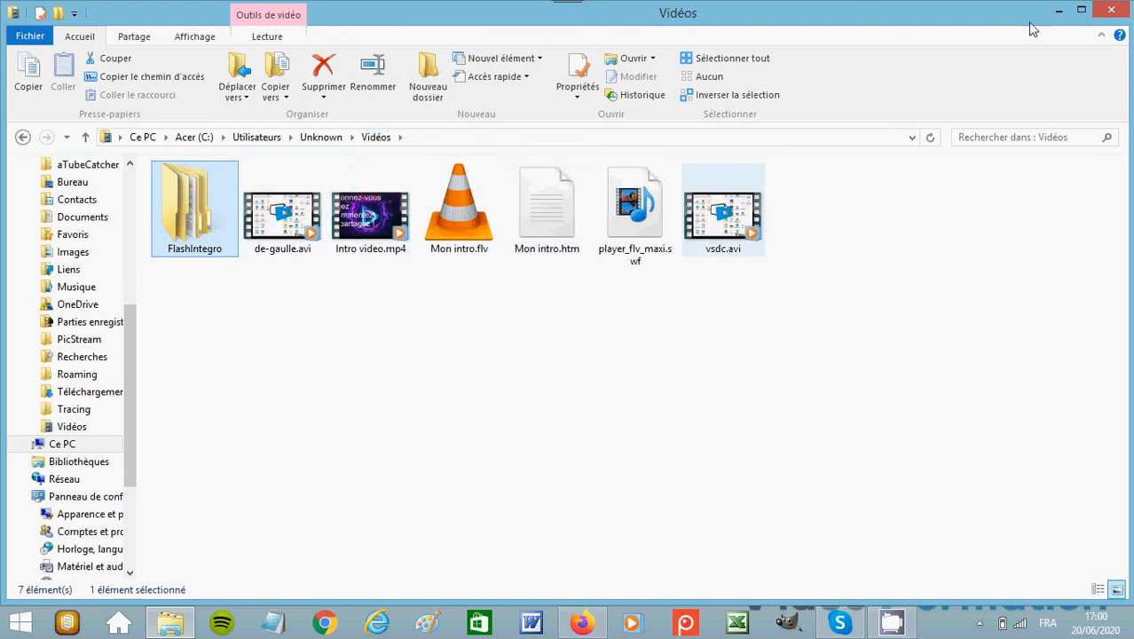
Minimize the Vidéos folder window to show the desktop, and briefly view the hidden notification icons.
click(1059, 11)
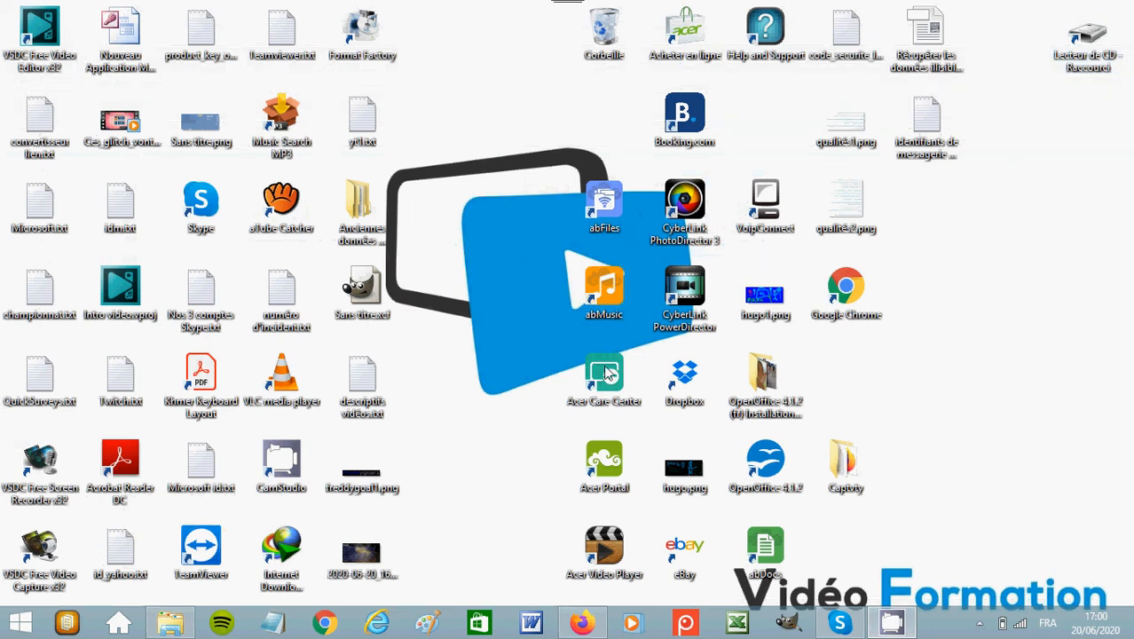
click(981, 624)
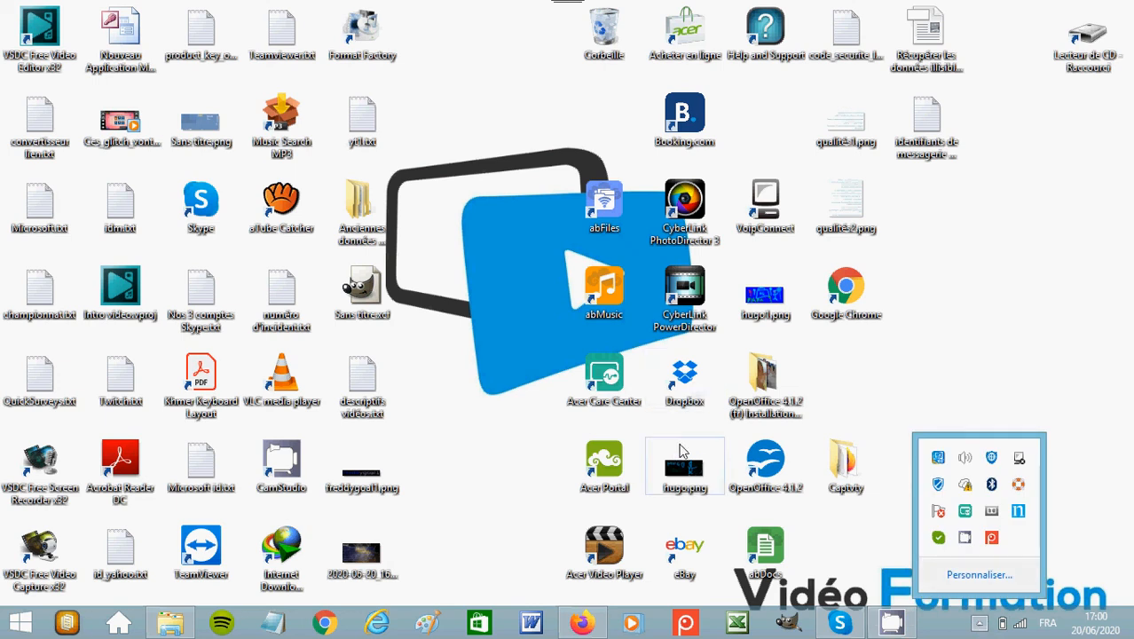
click(704, 379)
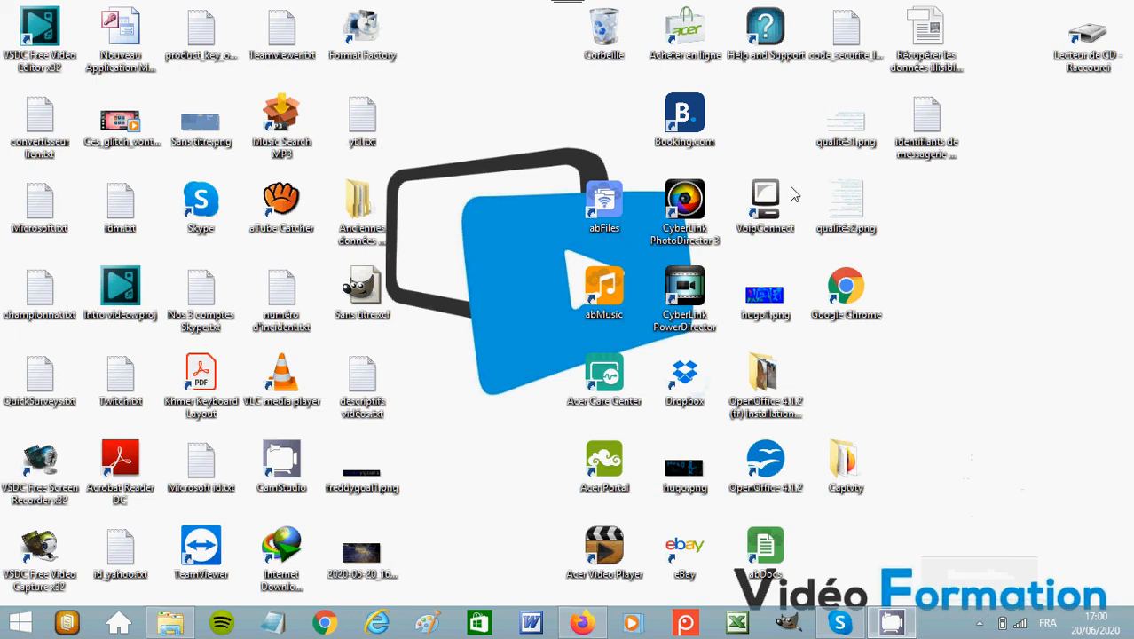